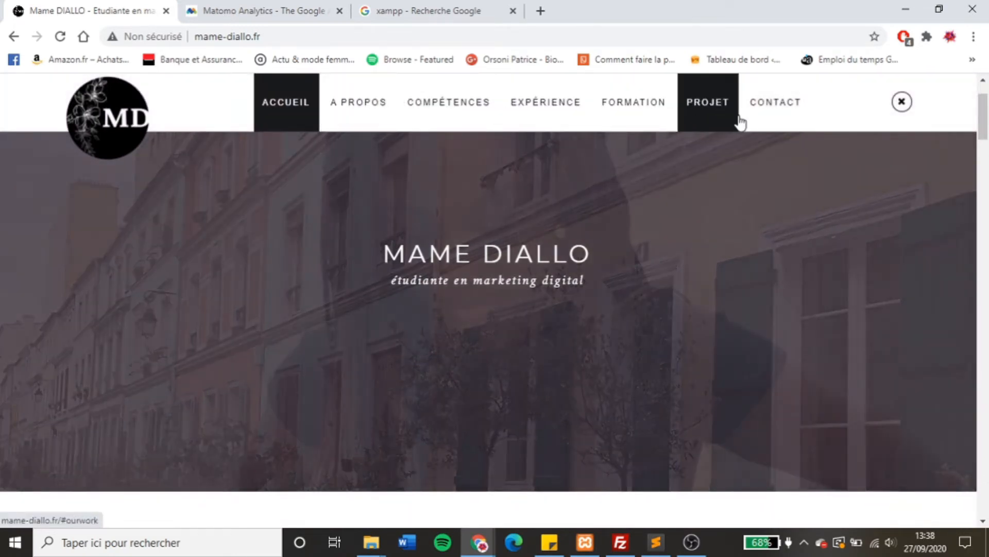
Step: Look through the personal portfolio site's home page from the header down to the skills section and back
{"action": "scroll", "coordinate": [650, 266], "scroll_direction": "down", "scroll_amount": 10}
{"action": "scroll", "coordinate": [650, 264], "scroll_direction": "down", "scroll_amount": 1}
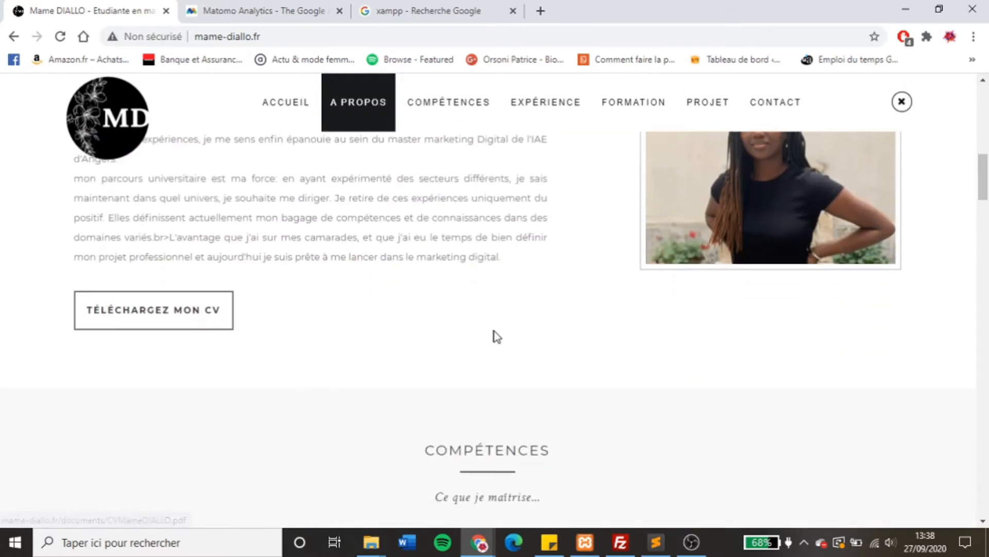
{"action": "scroll", "coordinate": [494, 332], "scroll_direction": "down", "scroll_amount": 8}
{"action": "scroll", "coordinate": [494, 330], "scroll_direction": "up", "scroll_amount": 10}
{"action": "scroll", "coordinate": [493, 331], "scroll_direction": "up", "scroll_amount": 6}
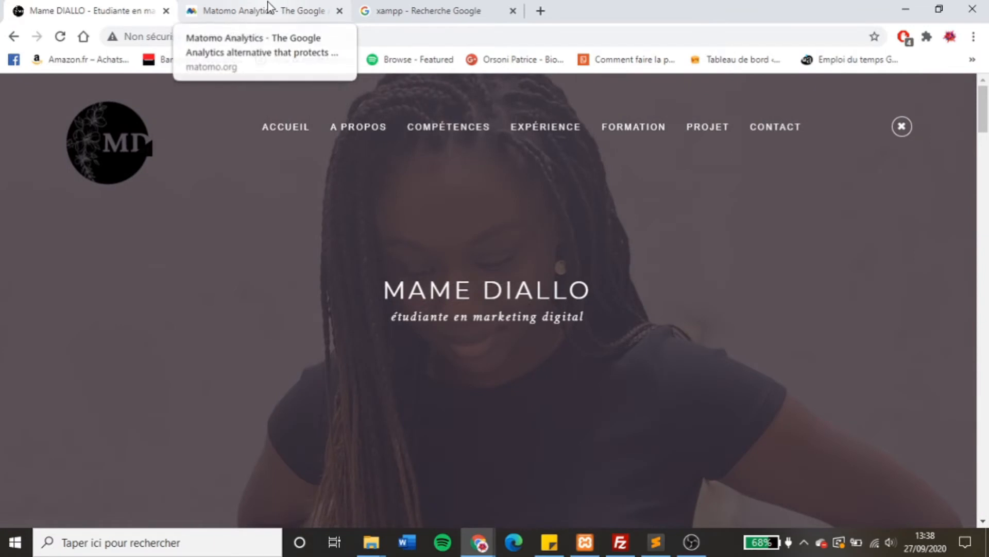
Step: On the Matomo website, go to the On-Premise offer and open its free installation guide
{"action": "left_click", "coordinate": [267, 5]}
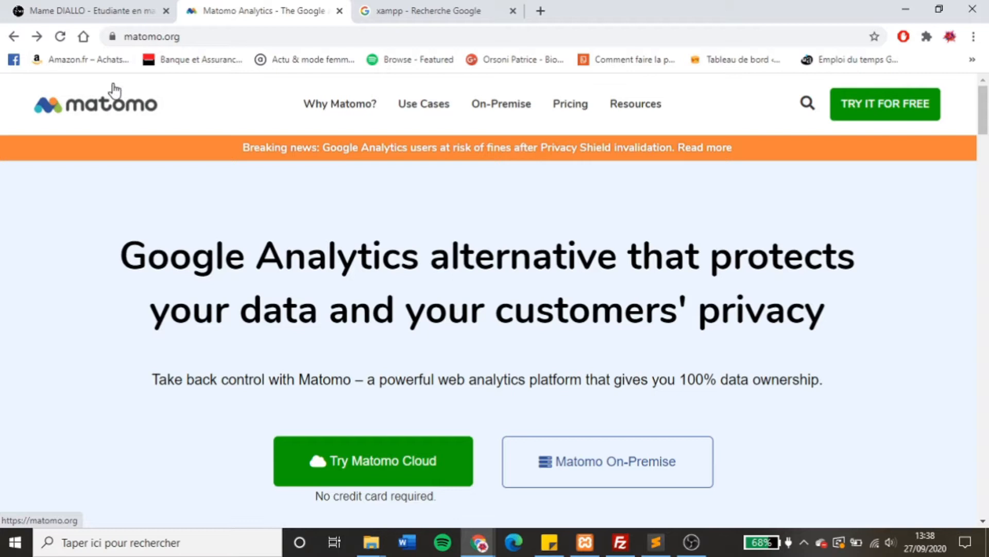
{"action": "left_click", "coordinate": [113, 37]}
{"action": "left_click", "coordinate": [48, 287]}
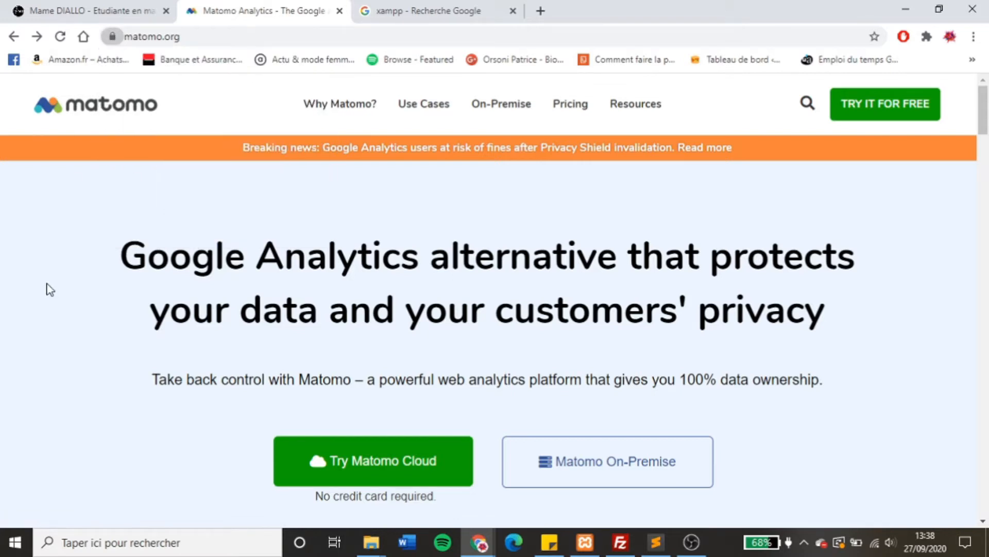
{"action": "scroll", "coordinate": [499, 354], "scroll_direction": "down", "scroll_amount": 3}
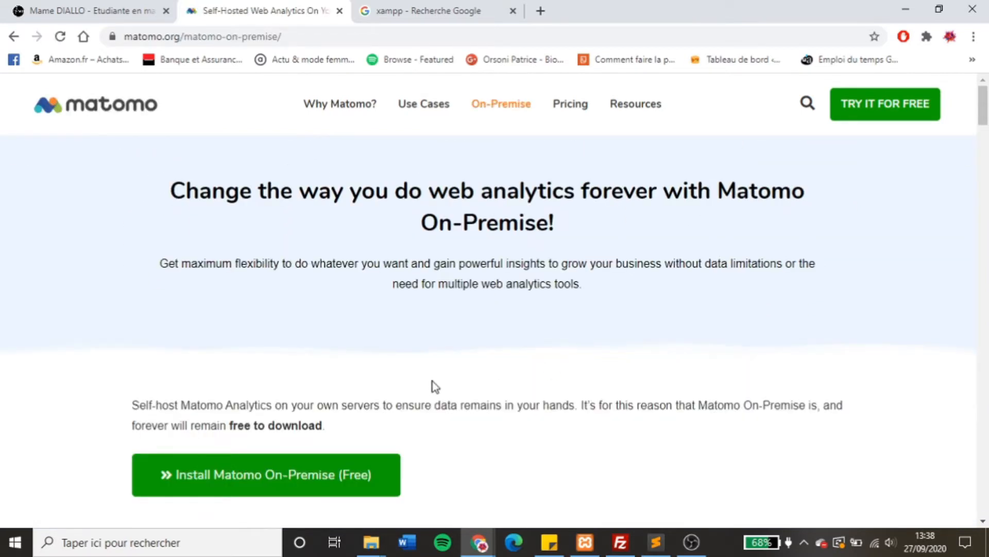
{"action": "scroll", "coordinate": [431, 382], "scroll_direction": "down", "scroll_amount": 2}
{"action": "scroll", "coordinate": [433, 381], "scroll_direction": "down", "scroll_amount": 1}
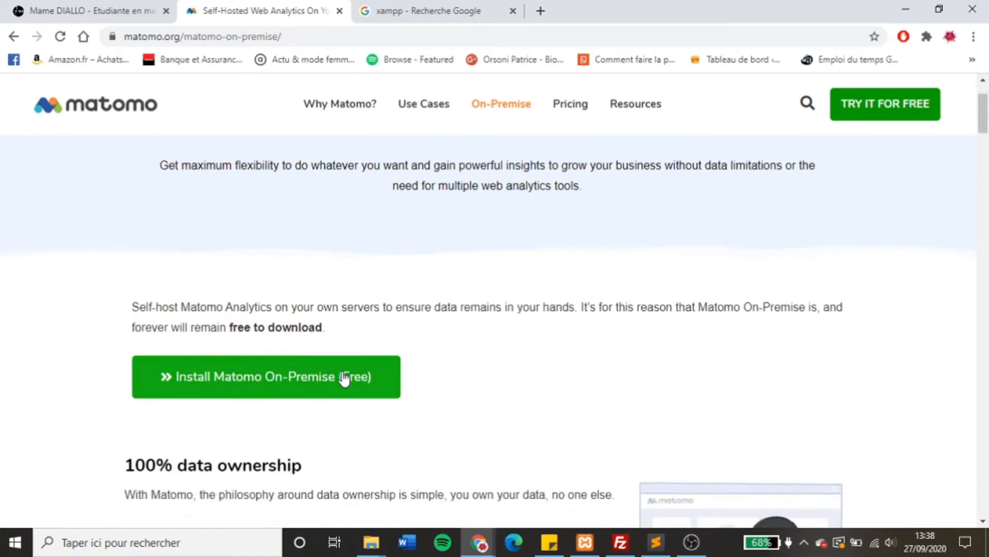
{"action": "left_click", "coordinate": [344, 378]}
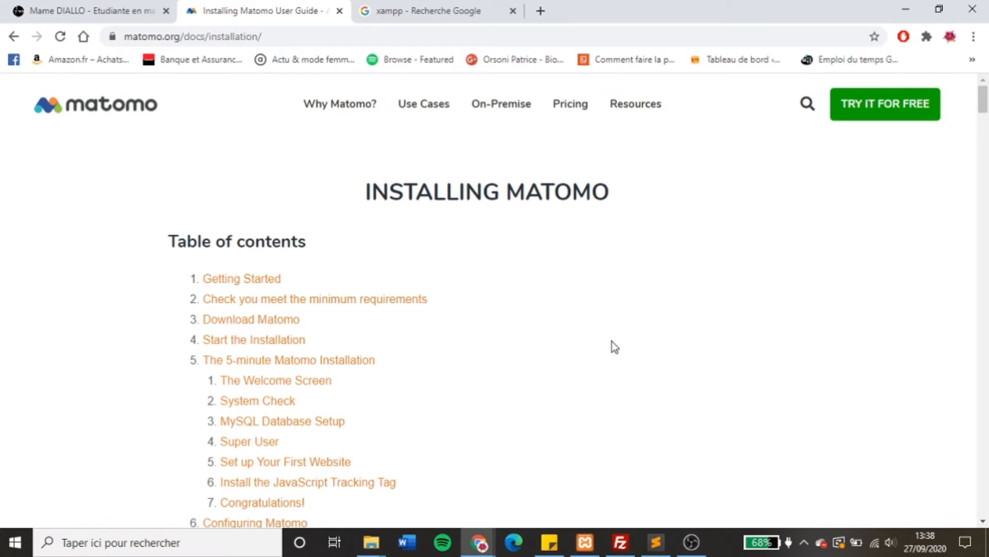
Step: Look at the XAMPP search results and the installed XAMPP Control Panel, then return to the browser
{"action": "left_click", "coordinate": [436, 6]}
{"action": "left_click_drag", "start_coordinate": [747, 335], "coordinate": [660, 331]}
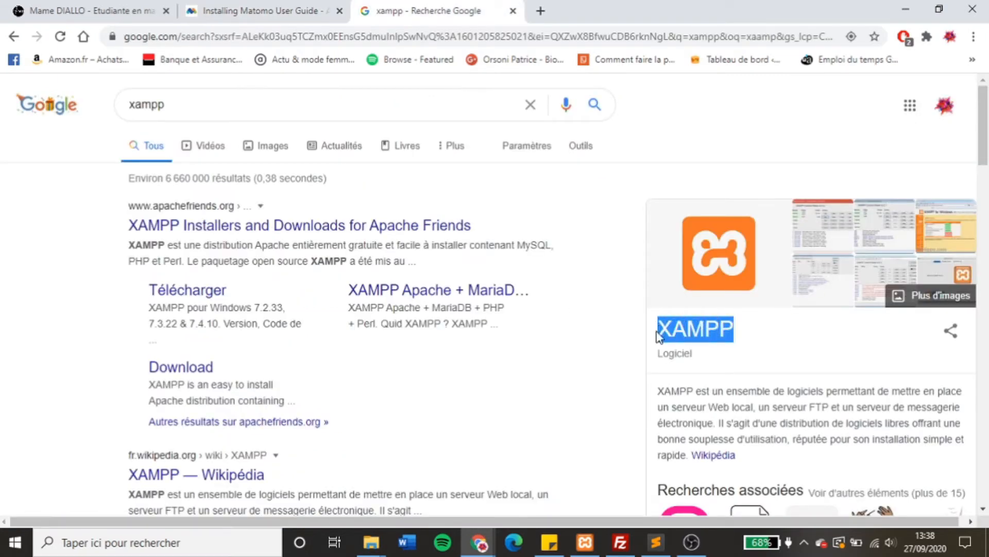
{"action": "left_click", "coordinate": [757, 364]}
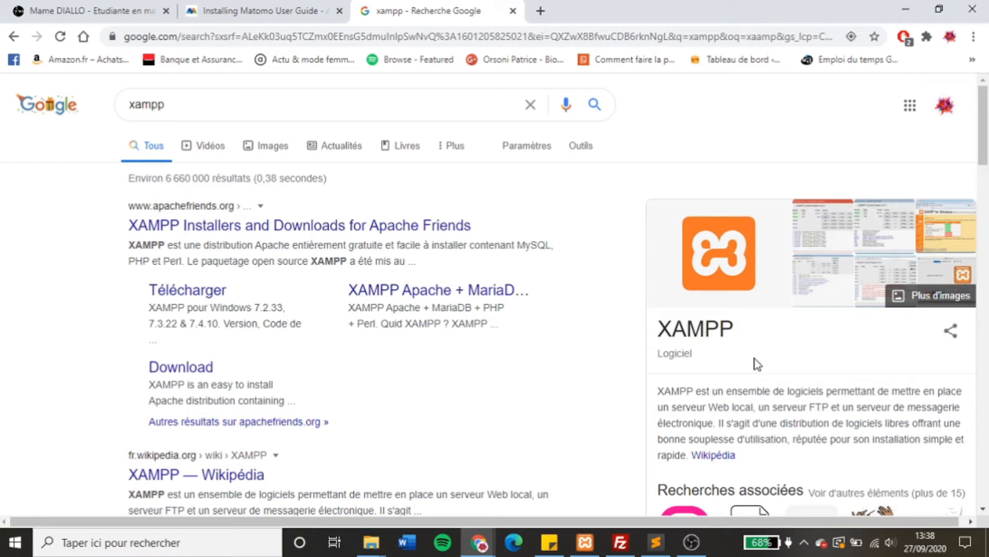
{"action": "scroll", "coordinate": [758, 364], "scroll_direction": "down", "scroll_amount": 1}
{"action": "scroll", "coordinate": [756, 362], "scroll_direction": "up", "scroll_amount": 1}
{"action": "left_click", "coordinate": [585, 541]}
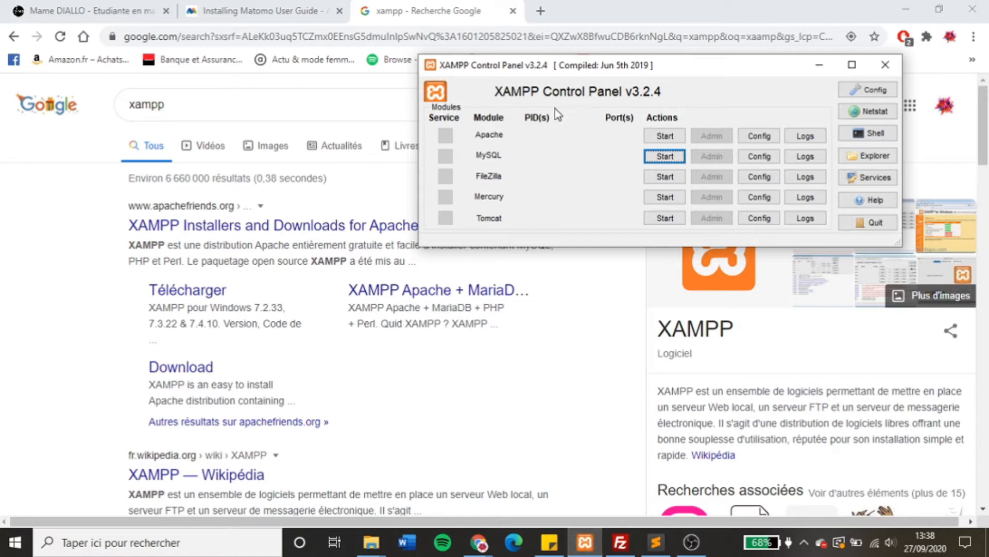
{"action": "left_click", "coordinate": [575, 379]}
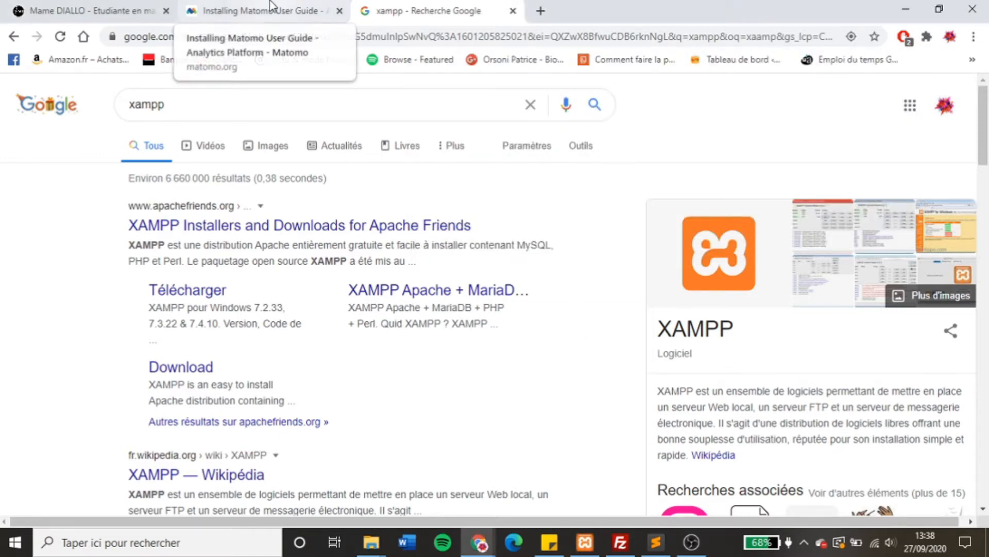
Step: Download the free Matomo release from the Download Matomo section of the installation guide
{"action": "left_click", "coordinate": [257, 10]}
{"action": "scroll", "coordinate": [389, 383], "scroll_direction": "down", "scroll_amount": 10}
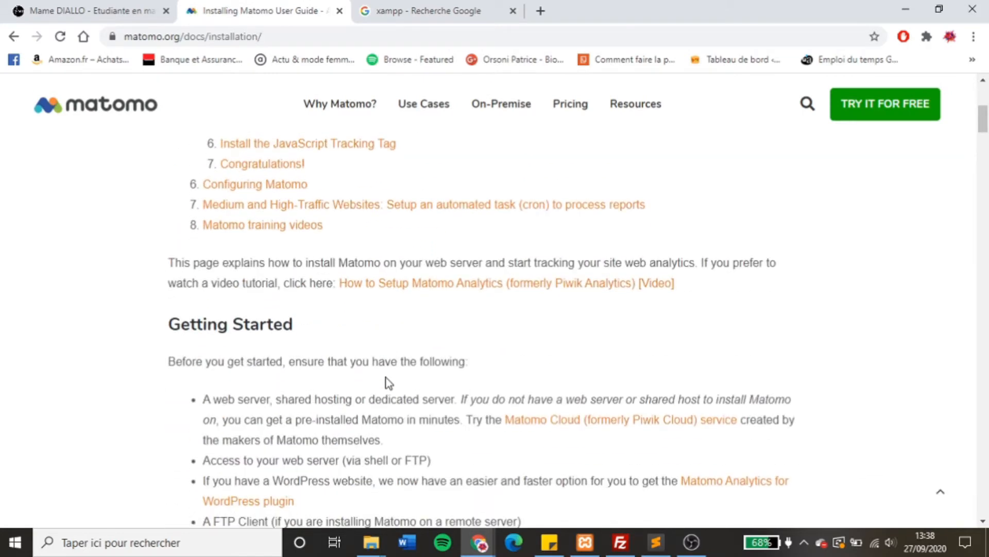
{"action": "scroll", "coordinate": [387, 378], "scroll_direction": "down", "scroll_amount": 7}
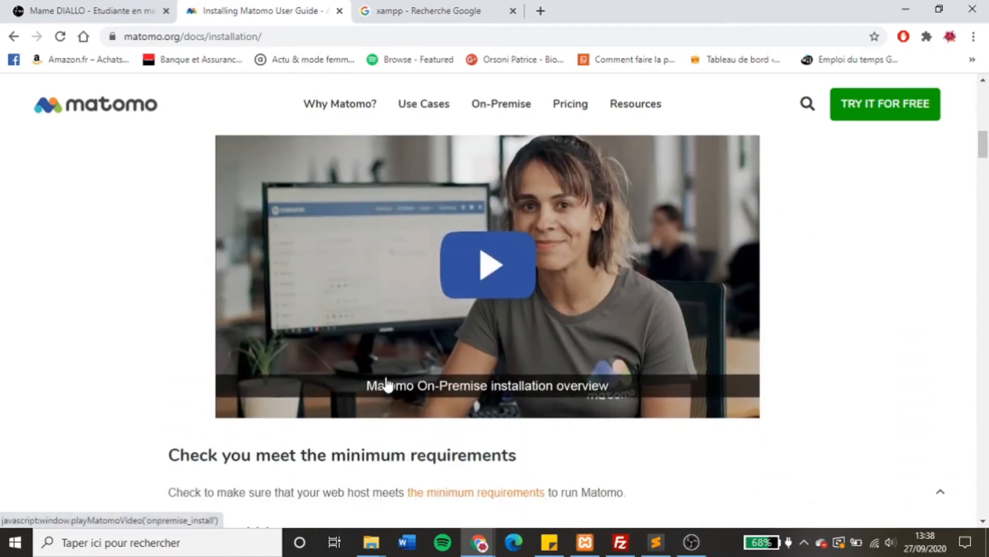
{"action": "scroll", "coordinate": [389, 383], "scroll_direction": "down", "scroll_amount": 3}
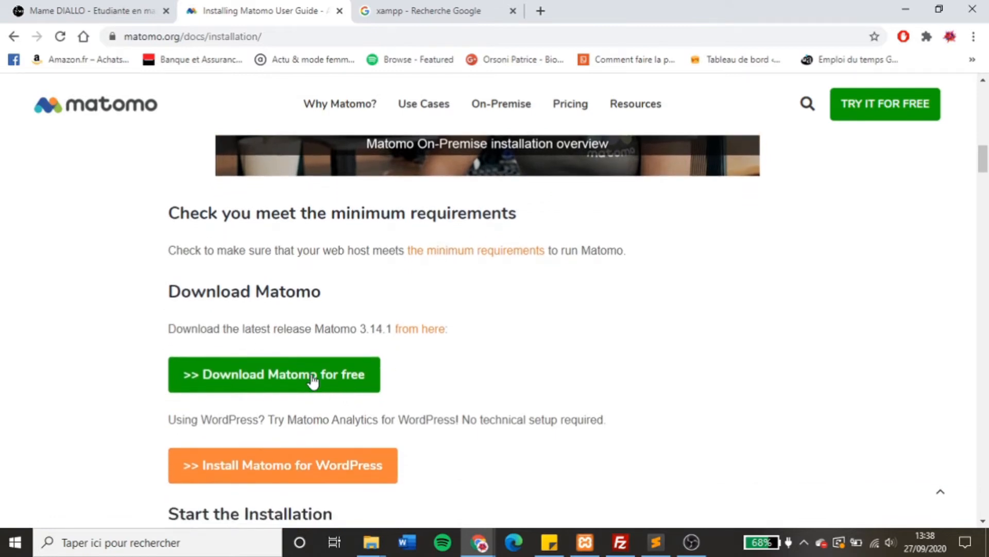
{"action": "left_click", "coordinate": [311, 376]}
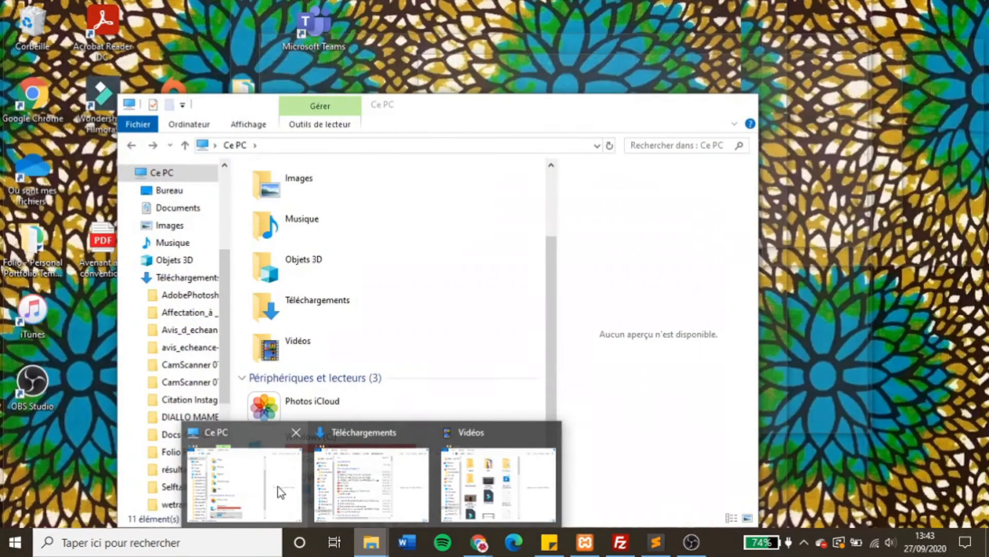
Step: In File Explorer, go to the xampp folder on Windows (C:), search it for "htd" and open the htdocs folder
{"action": "left_click", "coordinate": [277, 486]}
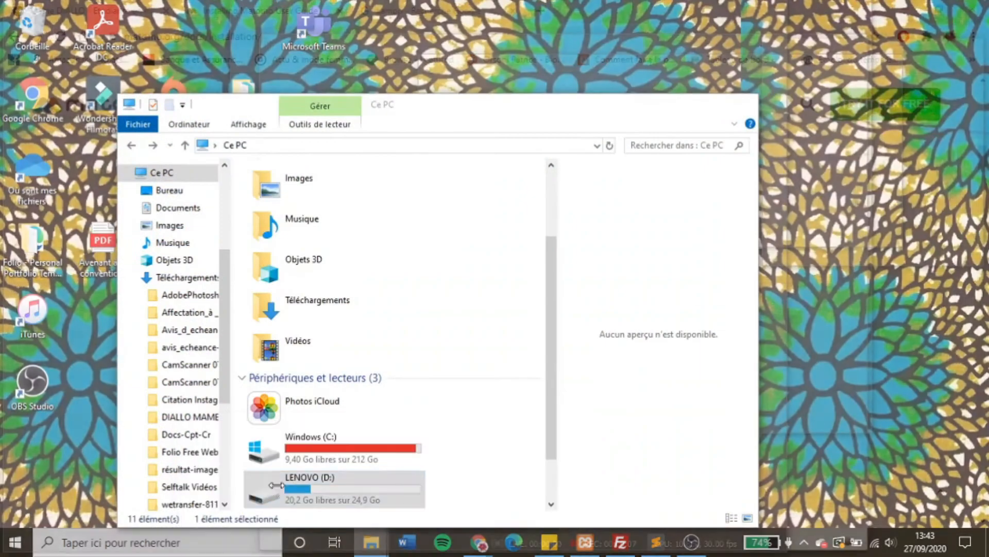
{"action": "double_click", "coordinate": [351, 457]}
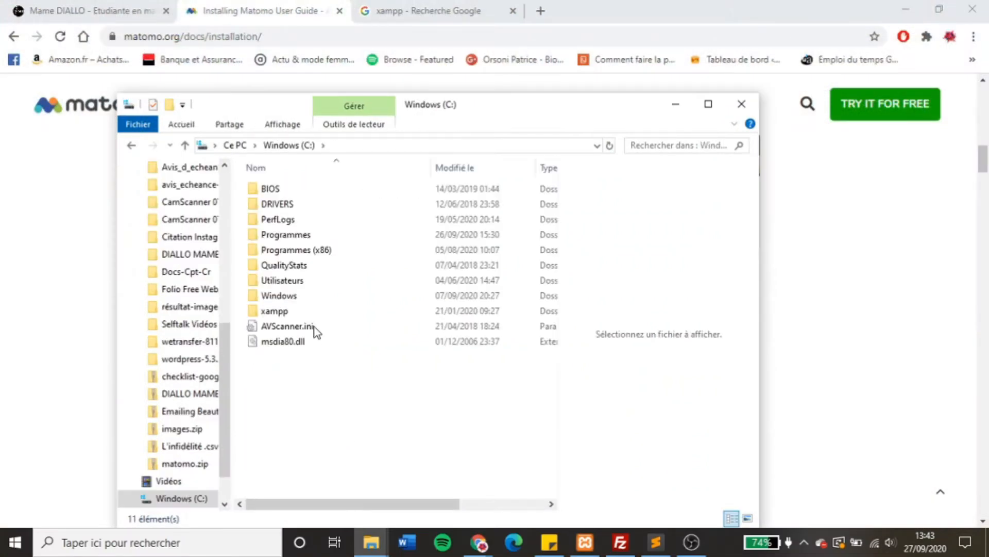
{"action": "double_click", "coordinate": [286, 312]}
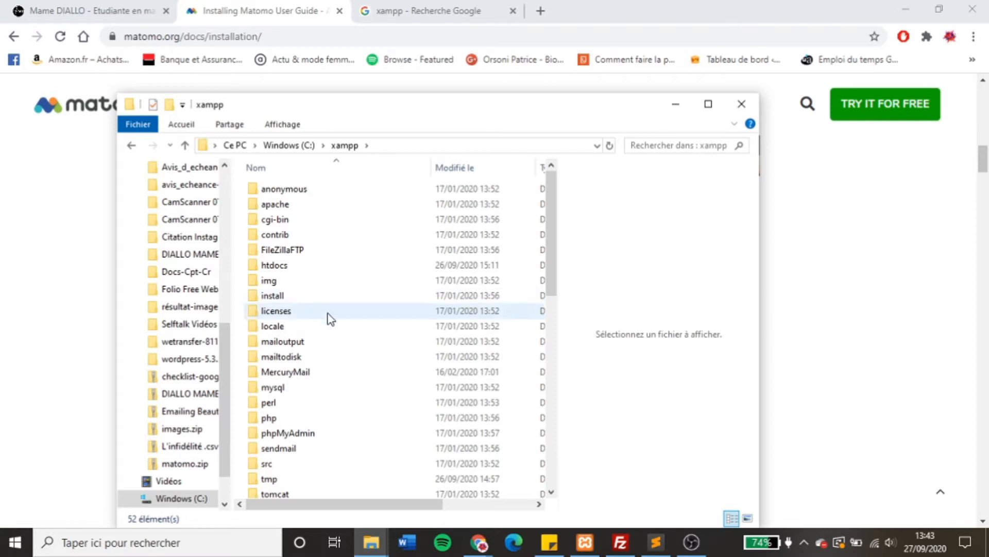
{"action": "left_click", "coordinate": [660, 145]}
{"action": "type", "text": "htd"}
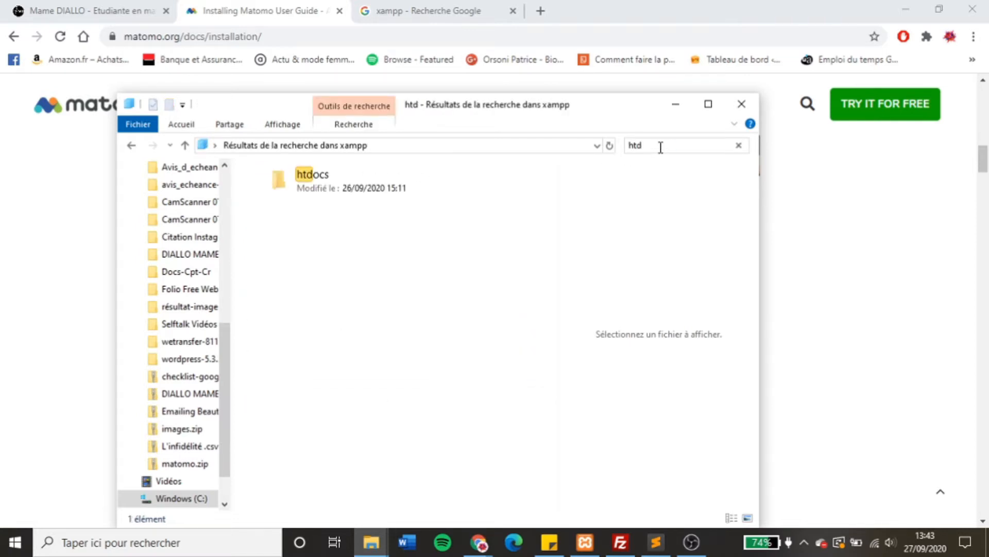
{"action": "double_click", "coordinate": [395, 190]}
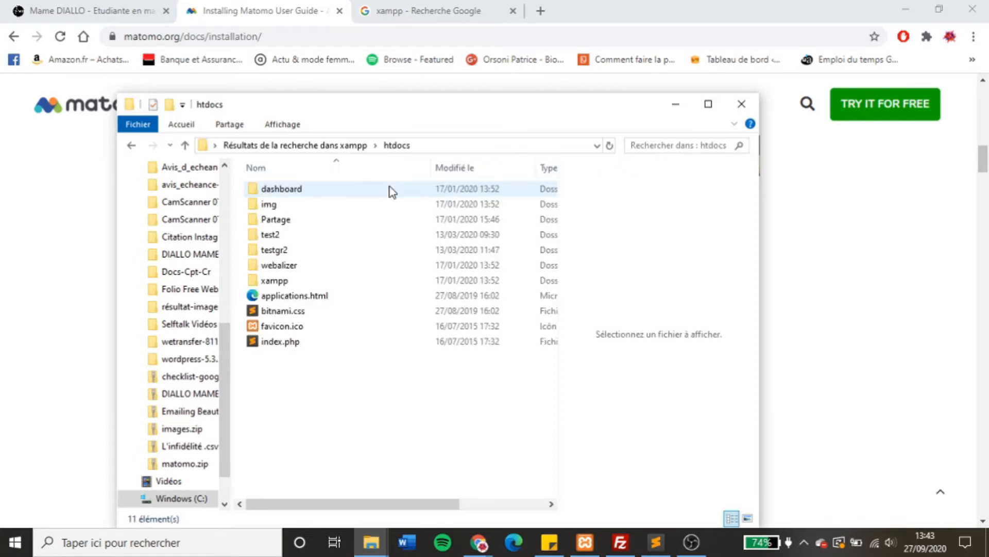
Step: Create a new folder named Matomo inside htdocs
{"action": "right_click", "coordinate": [362, 415]}
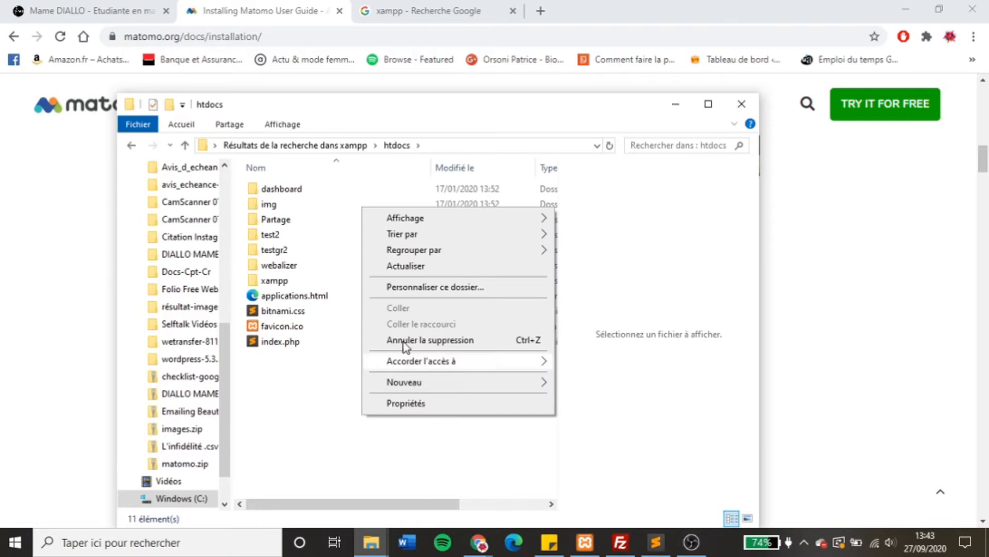
{"action": "mouse_move", "coordinate": [406, 382]}
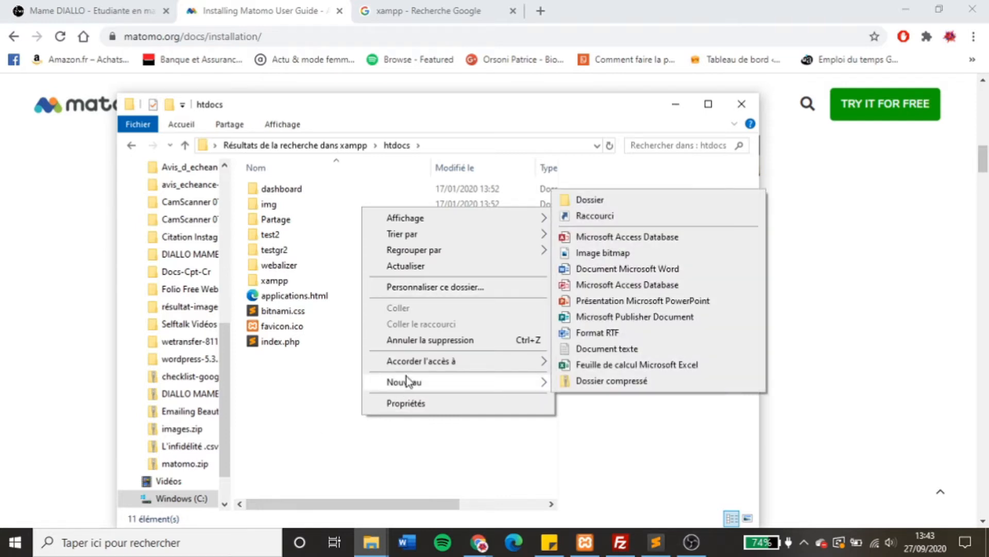
{"action": "left_click", "coordinate": [618, 208]}
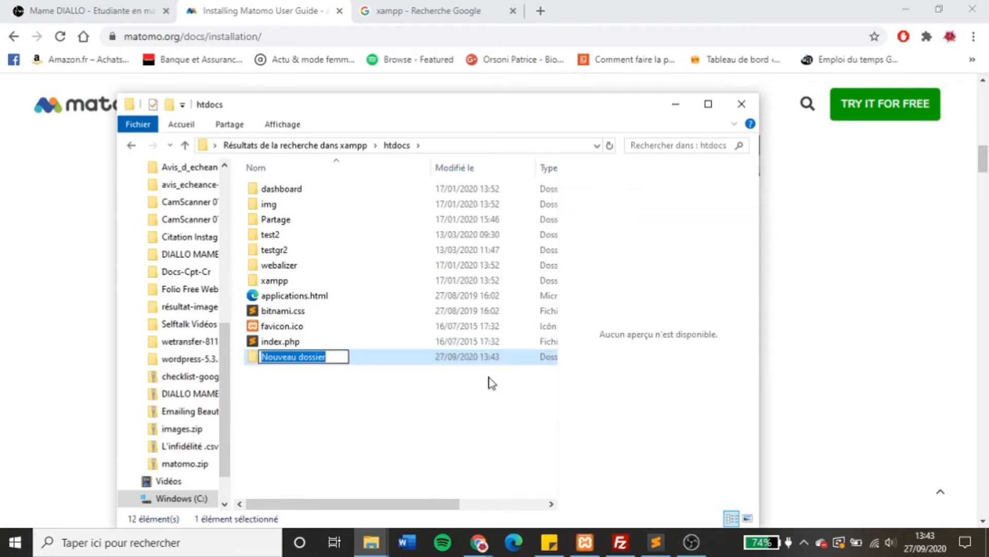
{"action": "key", "text": "BackSpace"}
{"action": "type", "text": "M"}
{"action": "key", "text": "Caps_Lock"}
{"action": "type", "text": "at"}
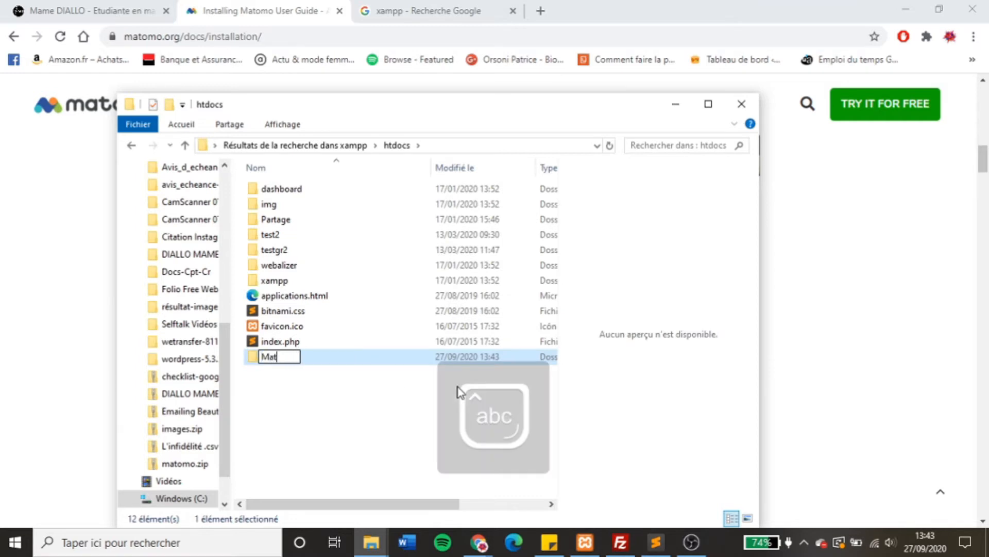
{"action": "type", "text": "omo"}
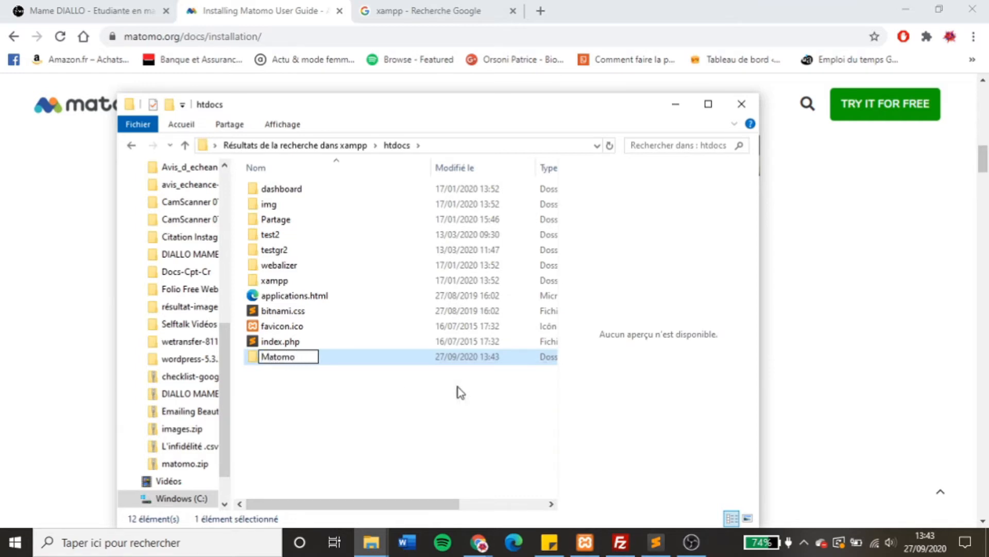
{"action": "key", "text": "Return"}
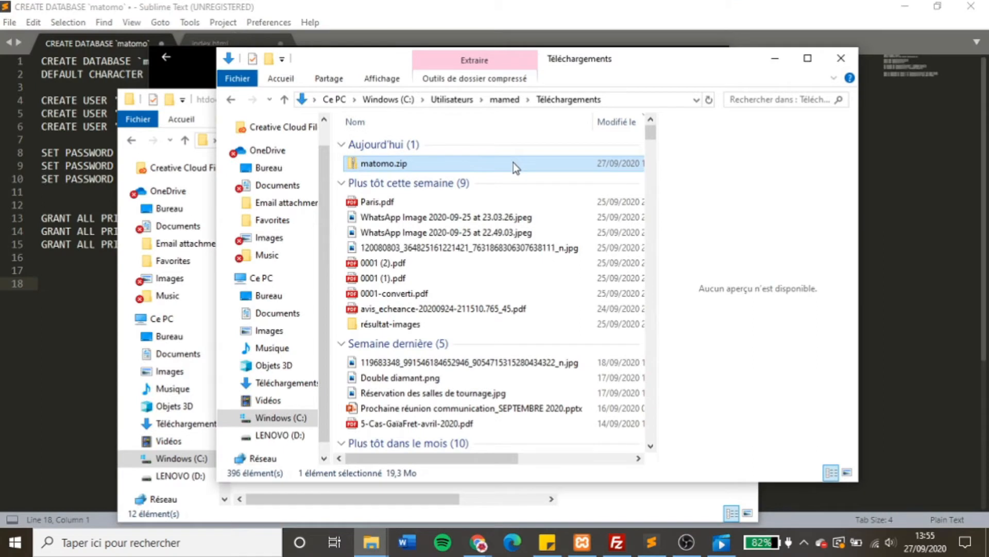
Step: Open the matomo folder inside the downloaded matomo.zip and copy all of its files and folders
{"action": "double_click", "coordinate": [513, 163]}
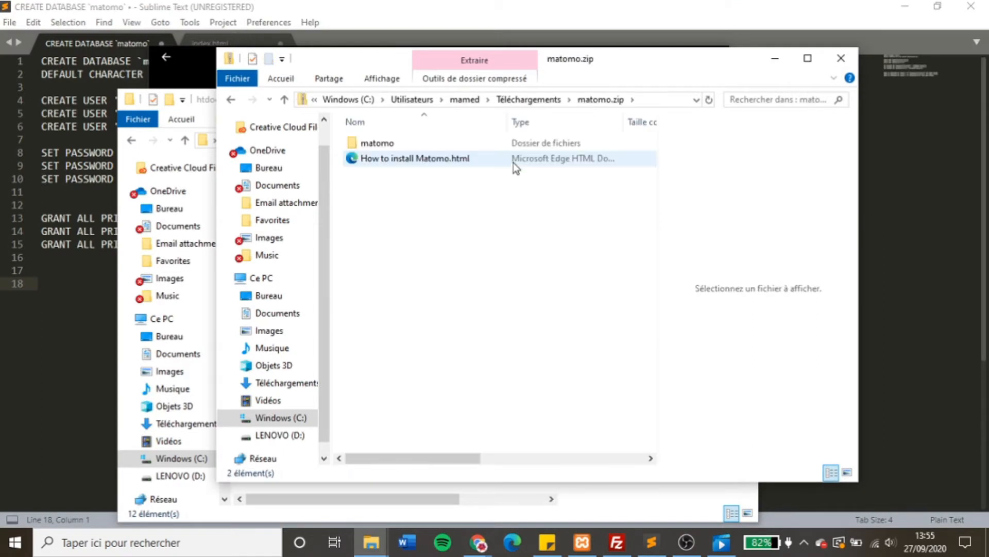
{"action": "double_click", "coordinate": [418, 143]}
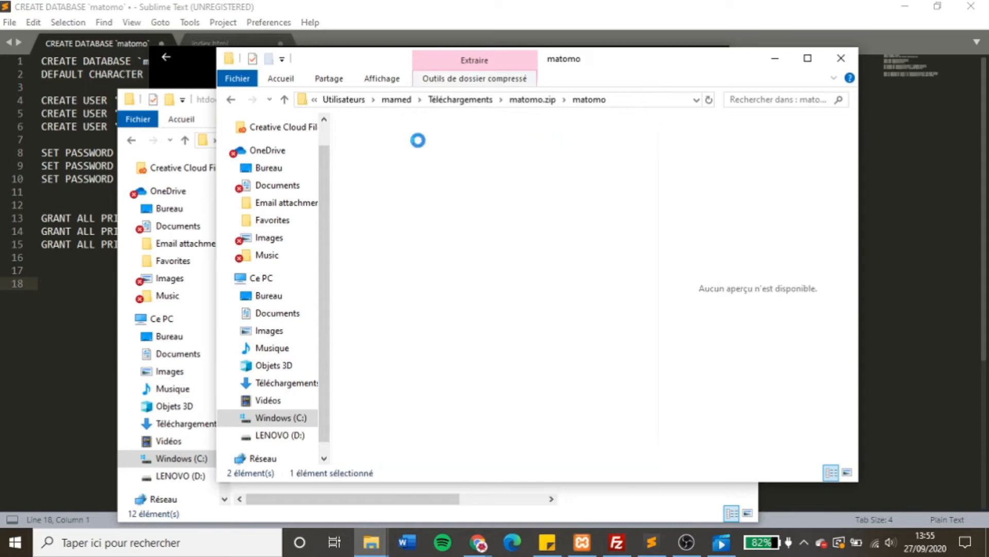
{"action": "left_click_drag", "start_coordinate": [340, 141], "coordinate": [573, 532]}
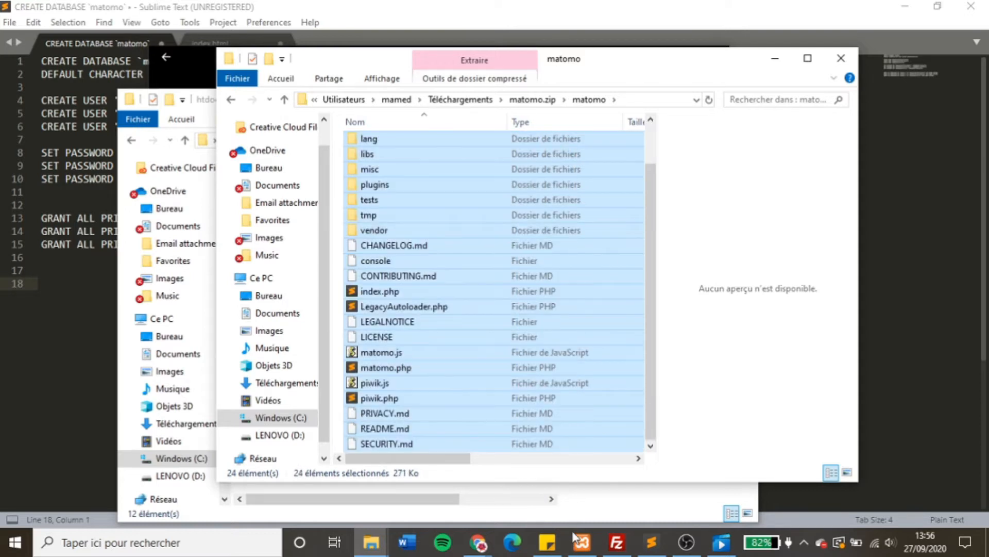
{"action": "right_click", "coordinate": [419, 366]}
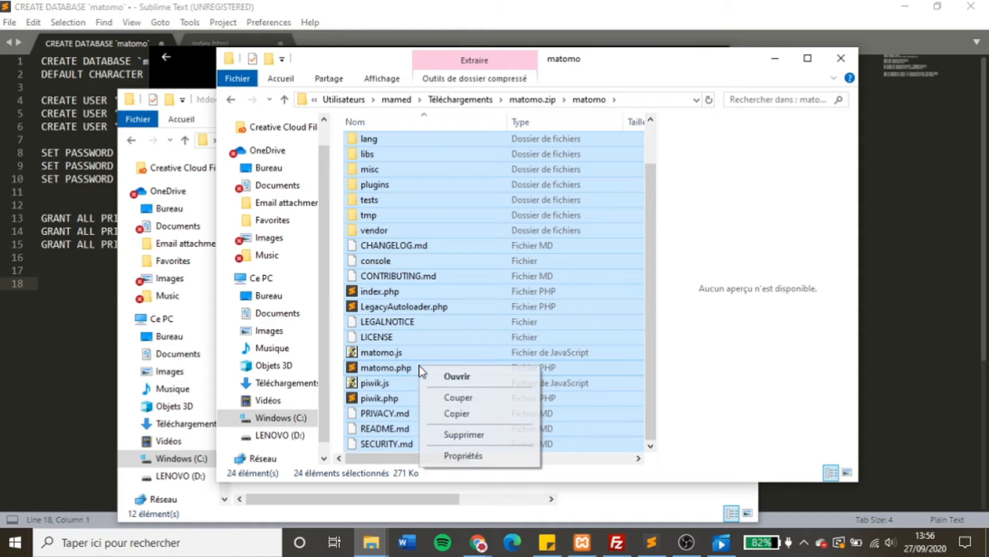
{"action": "left_click", "coordinate": [450, 415]}
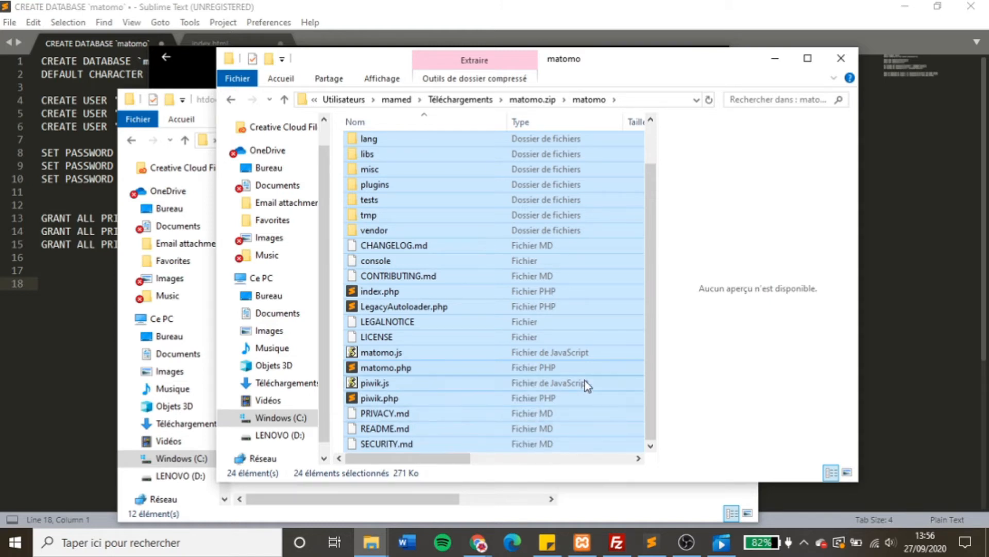
{"action": "left_click_drag", "start_coordinate": [655, 383], "coordinate": [669, 259]}
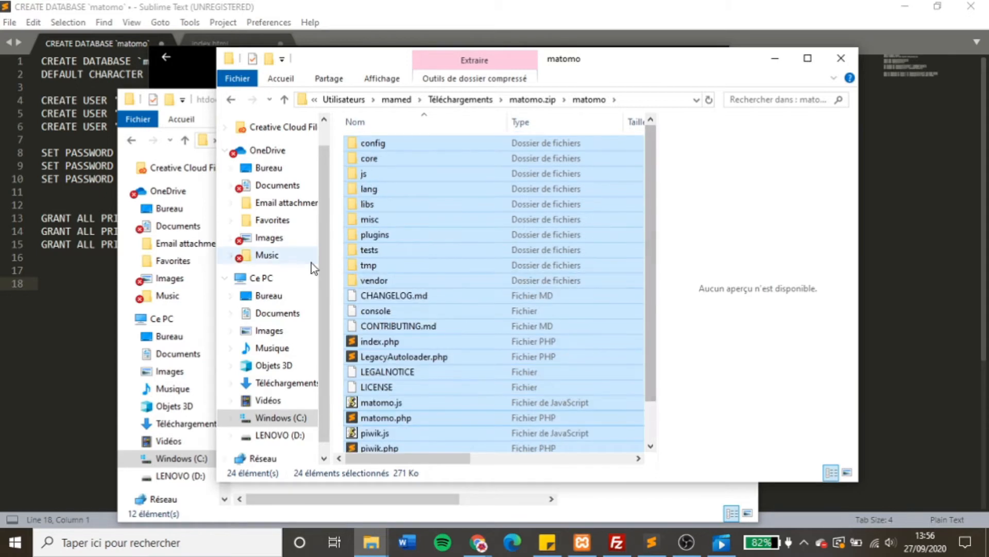
Step: Paste the copied Matomo files into the Matomo folder in htdocs and check the folder's contents
{"action": "left_click", "coordinate": [203, 103]}
{"action": "double_click", "coordinate": [275, 356]}
{"action": "right_click", "coordinate": [286, 242]}
{"action": "left_click", "coordinate": [319, 339]}
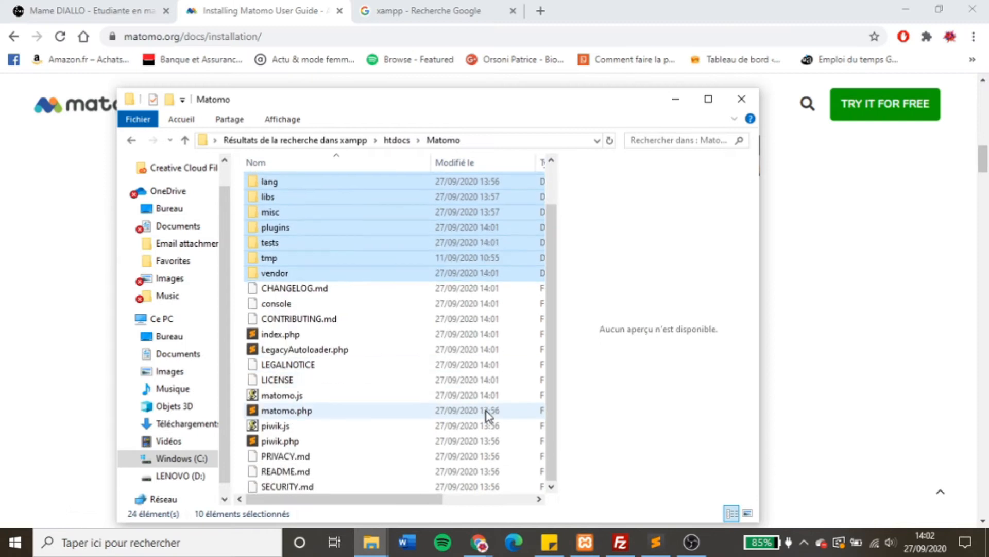
{"action": "scroll", "coordinate": [487, 410], "scroll_direction": "up", "scroll_amount": 1}
{"action": "left_click", "coordinate": [511, 483]}
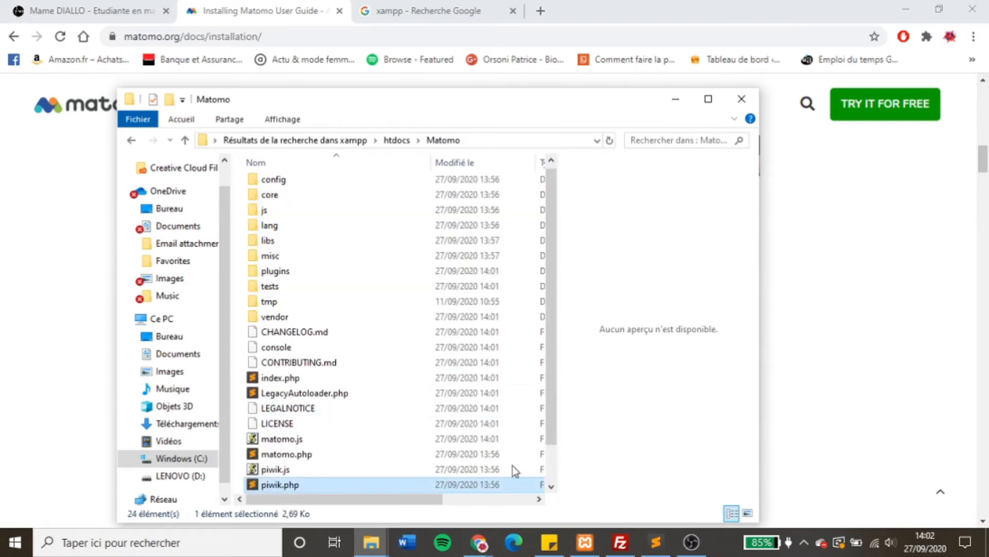
Step: In the XAMPP Control Panel, start the Apache and MySQL modules
{"action": "left_click", "coordinate": [583, 542]}
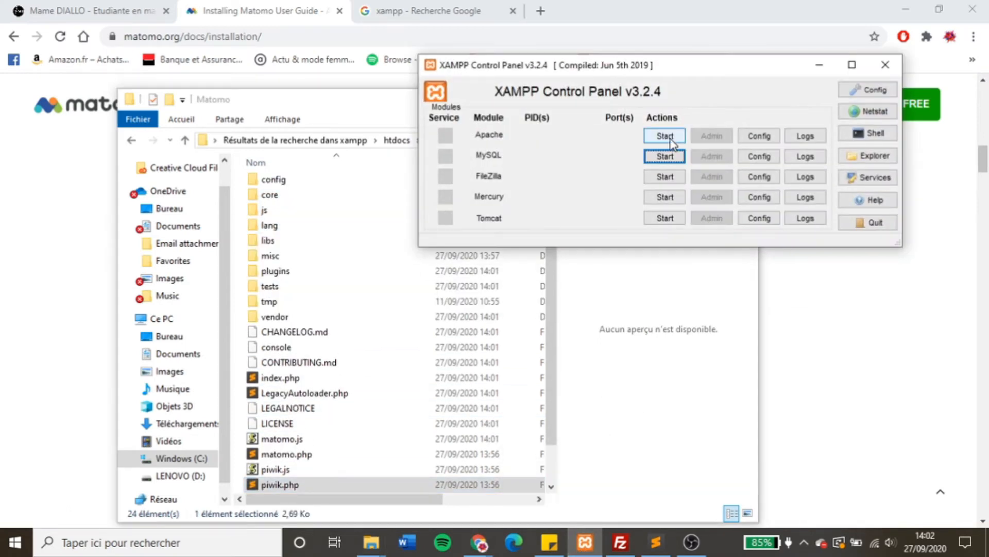
{"action": "left_click", "coordinate": [661, 139]}
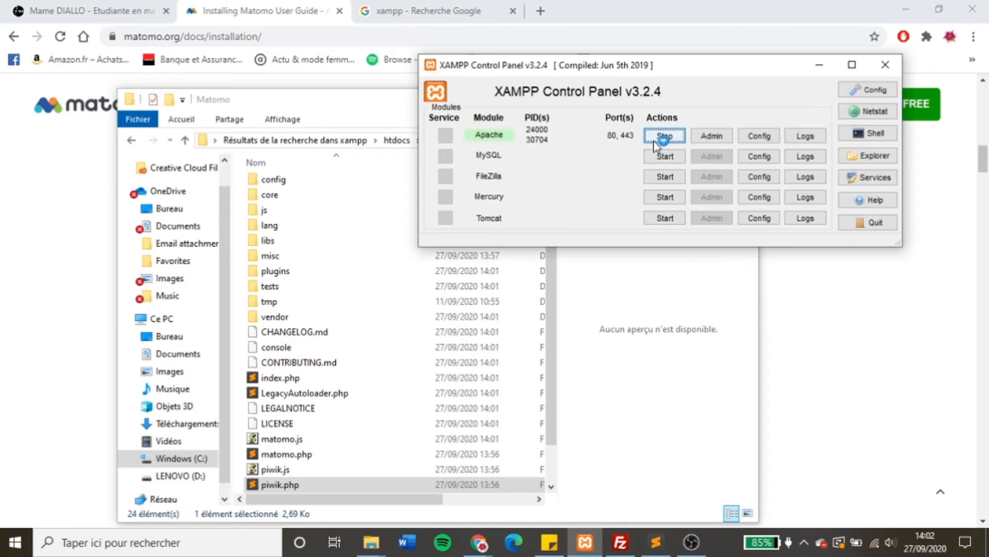
{"action": "left_click", "coordinate": [664, 156]}
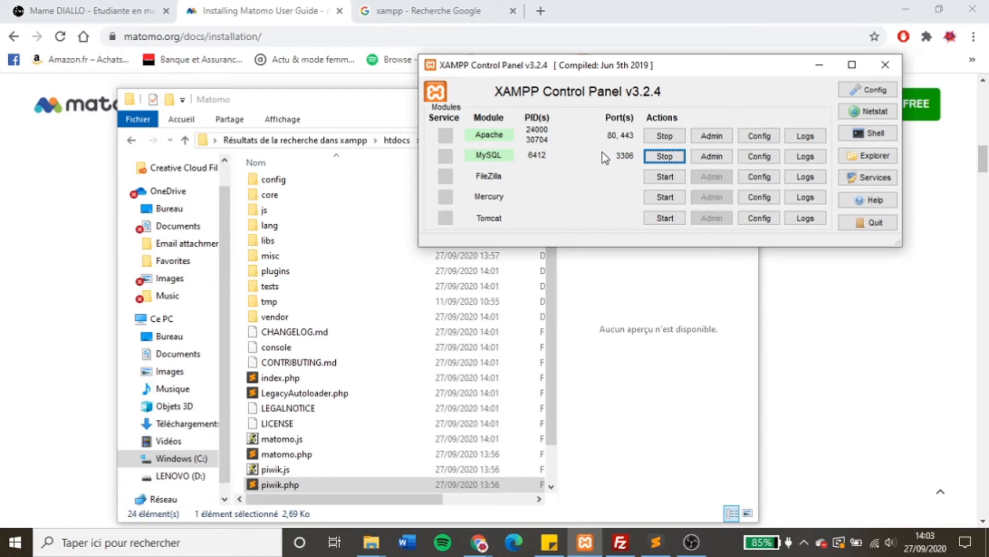
{"action": "left_click", "coordinate": [602, 32]}
{"action": "left_click", "coordinate": [541, 11]}
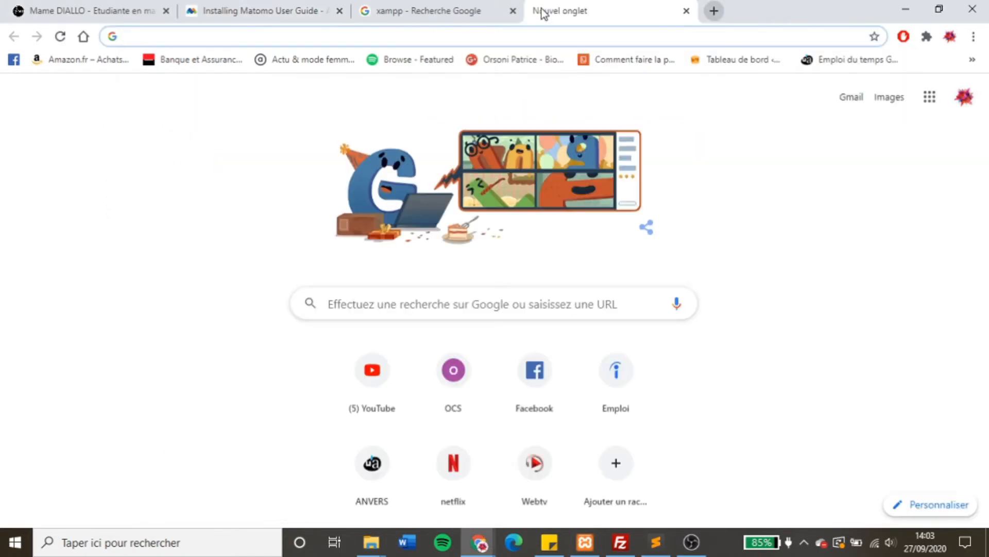
{"action": "type", "text": "http:"}
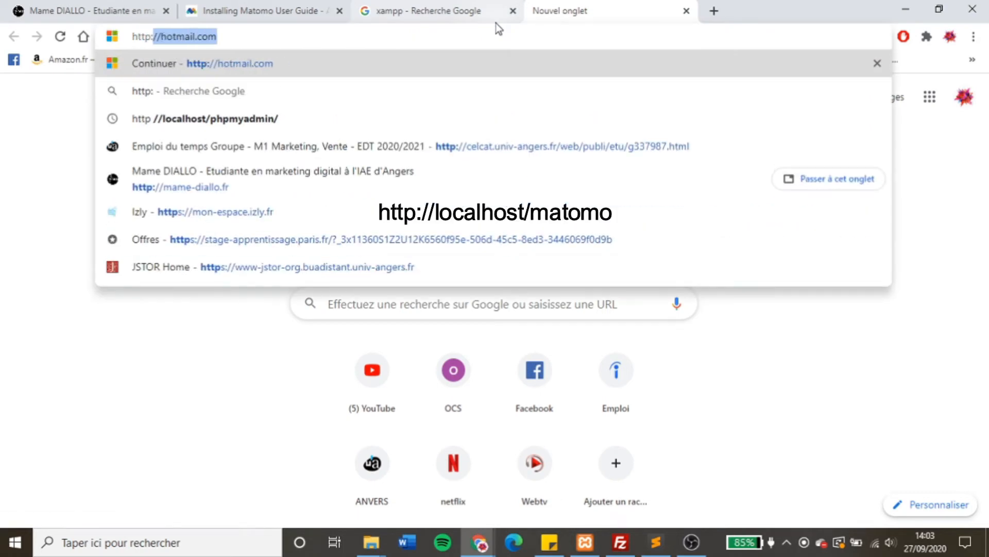
{"action": "type", "text": "//loc"}
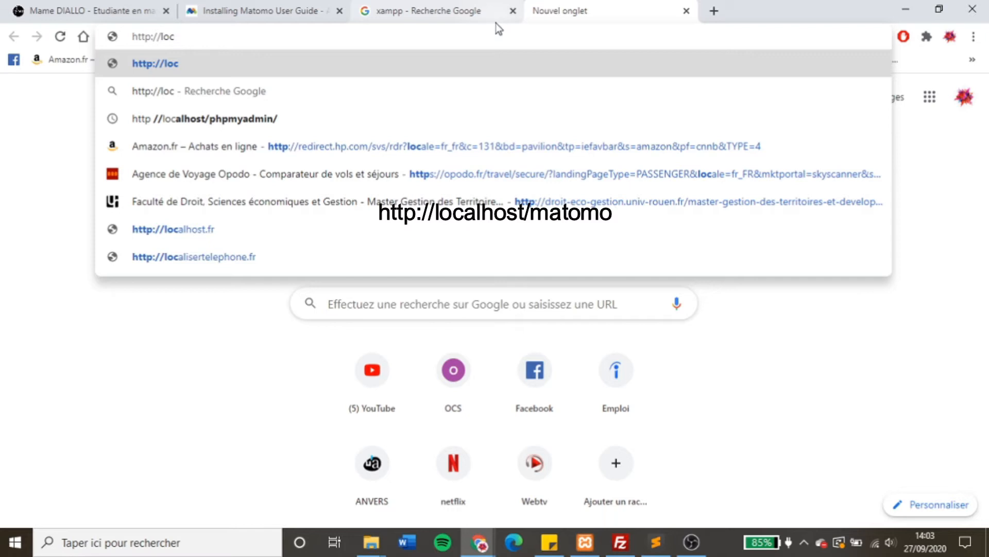
{"action": "type", "text": "al"}
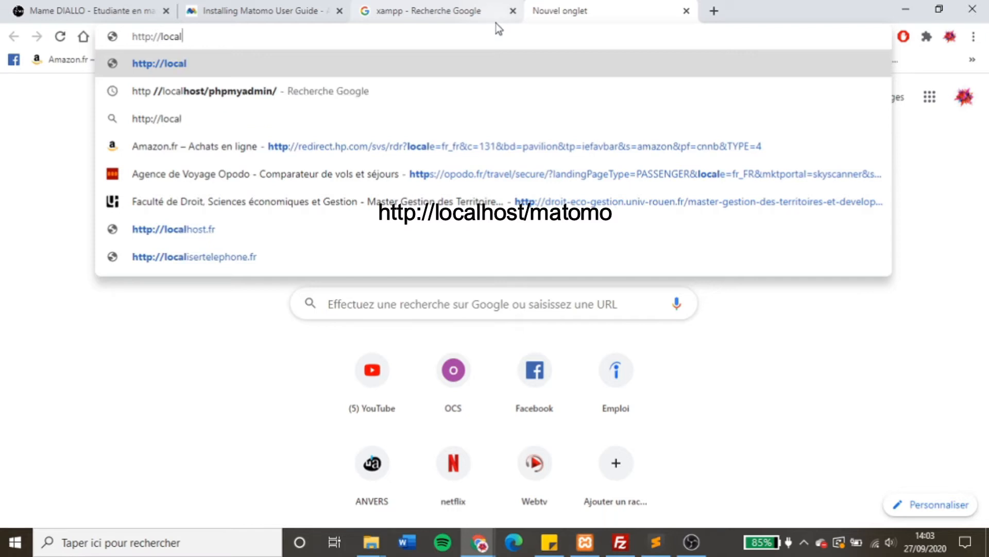
{"action": "type", "text": "host/"}
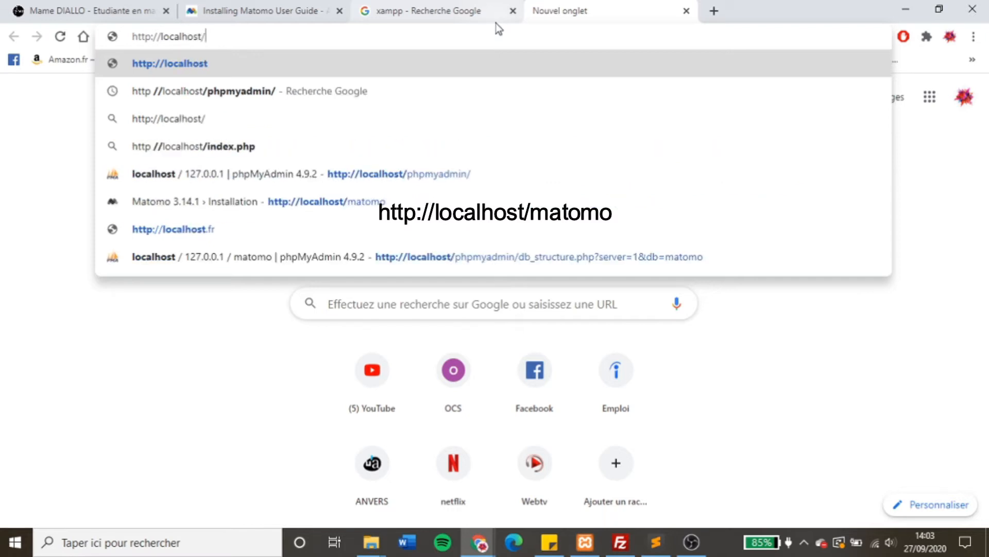
{"action": "type", "text": "mat"}
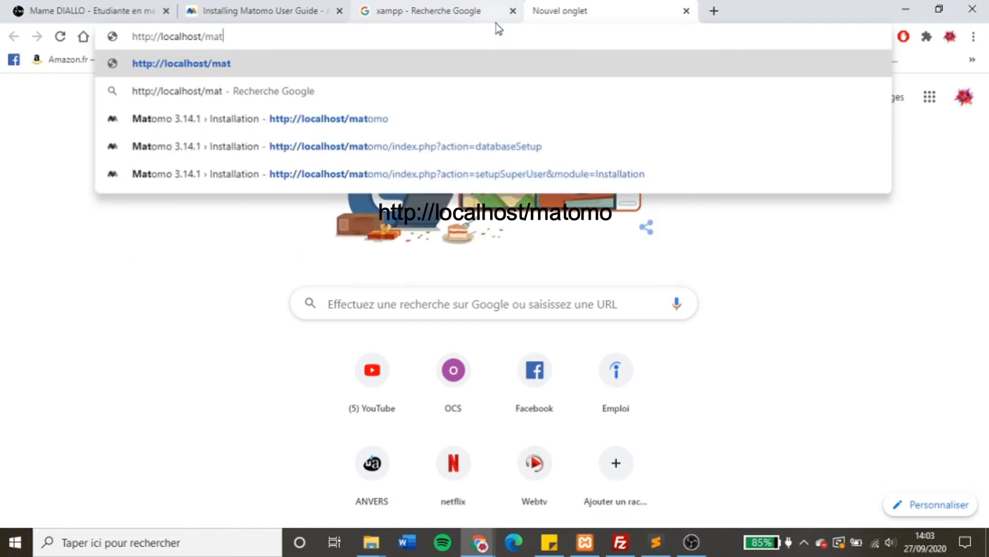
{"action": "type", "text": "omo"}
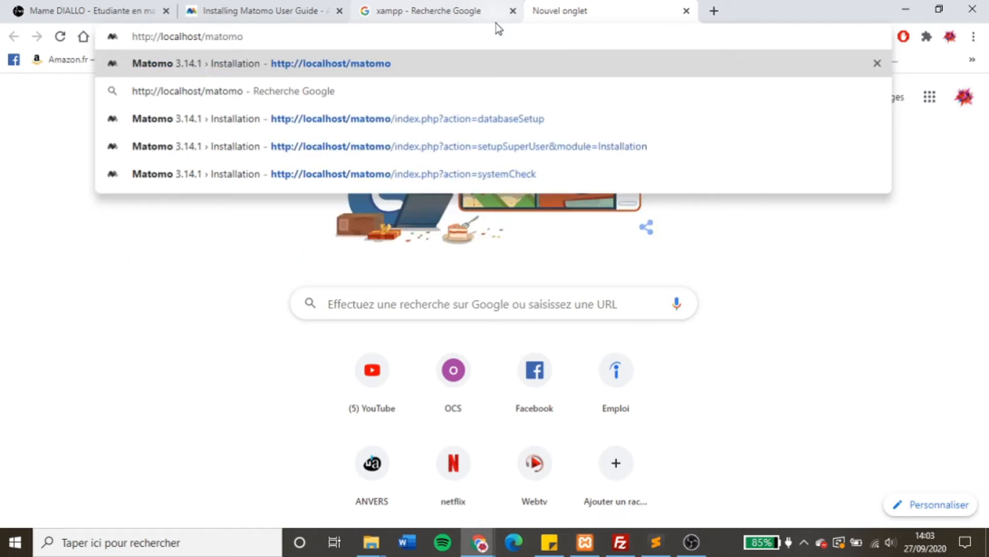
{"action": "key", "text": "Return"}
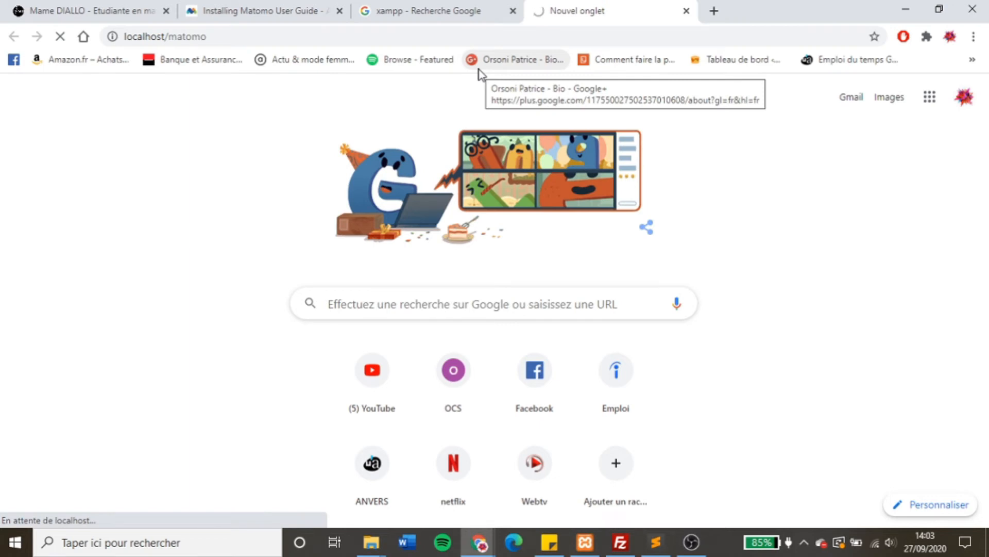
{"action": "left_click", "coordinate": [511, 11]}
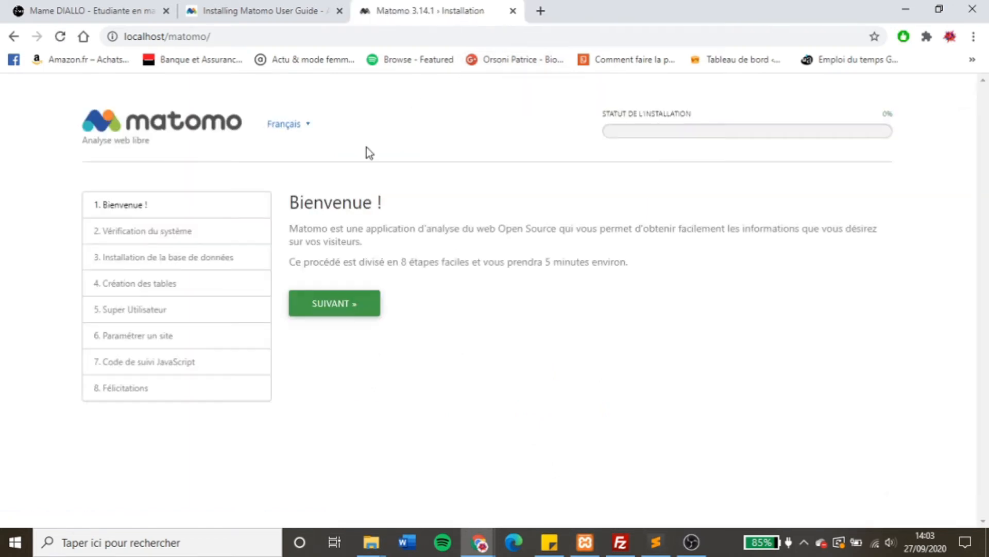
Step: Advance the Matomo installer past the welcome page and review the system check, continuing to the database setup
{"action": "left_click", "coordinate": [352, 310]}
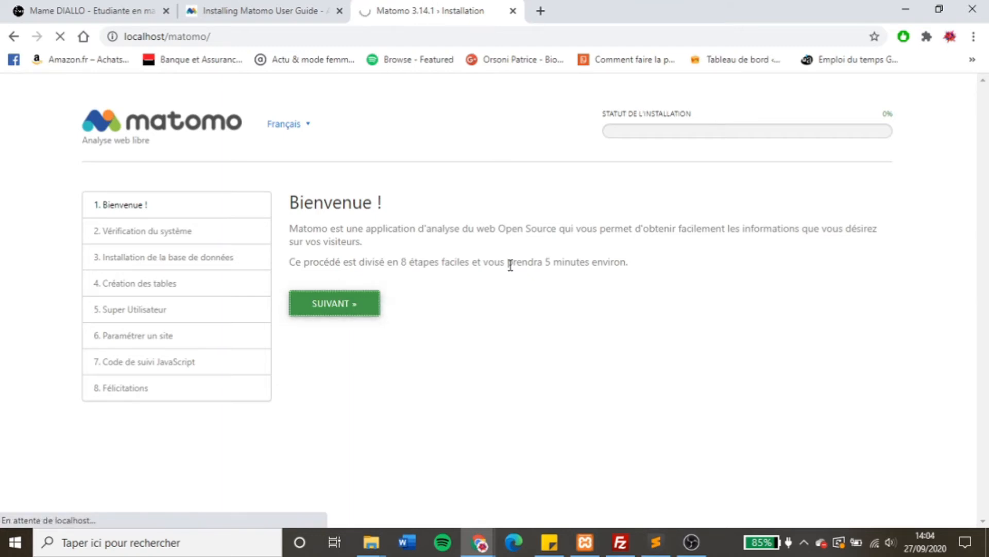
{"action": "scroll", "coordinate": [875, 266], "scroll_direction": "down", "scroll_amount": 12}
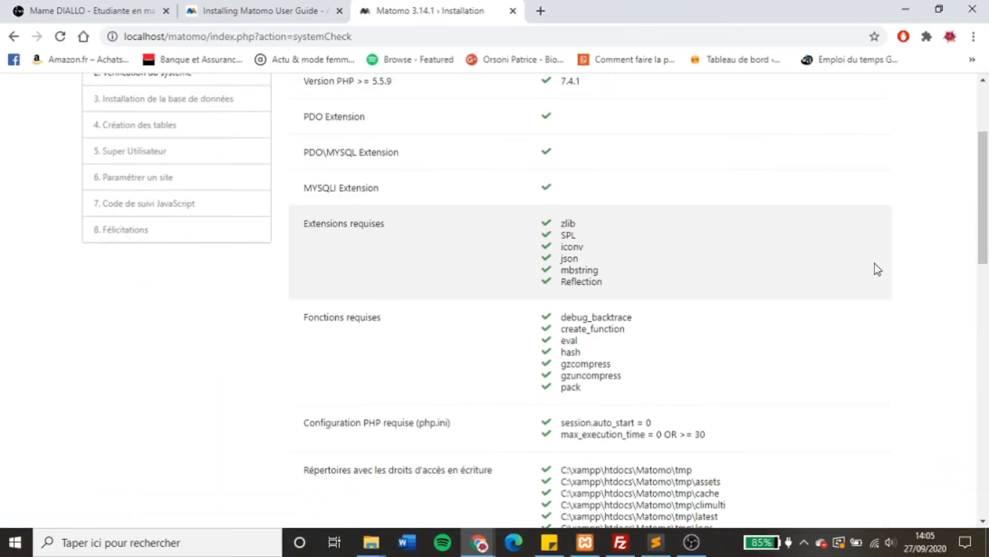
{"action": "scroll", "coordinate": [878, 269], "scroll_direction": "down", "scroll_amount": 6}
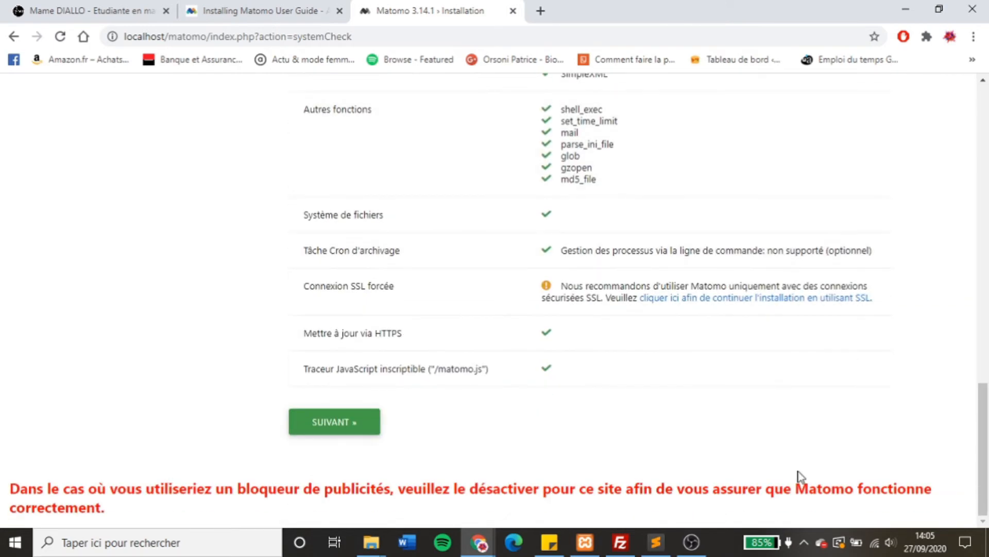
{"action": "left_click", "coordinate": [350, 426]}
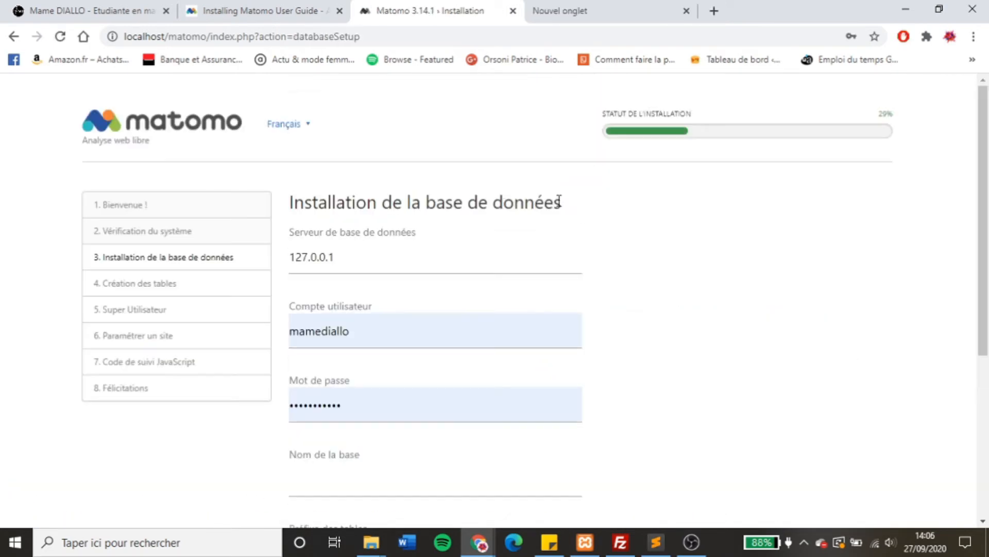
{"action": "left_click_drag", "start_coordinate": [560, 202], "coordinate": [494, 201]}
{"action": "left_click", "coordinate": [515, 200]}
{"action": "left_click", "coordinate": [592, 8]}
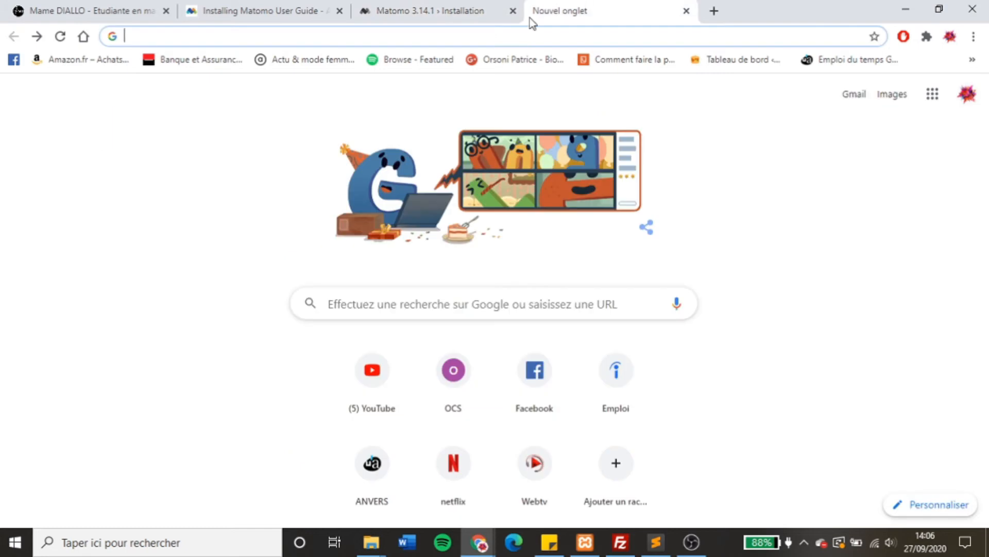
{"action": "left_click", "coordinate": [490, 30]}
{"action": "type", "text": "http"}
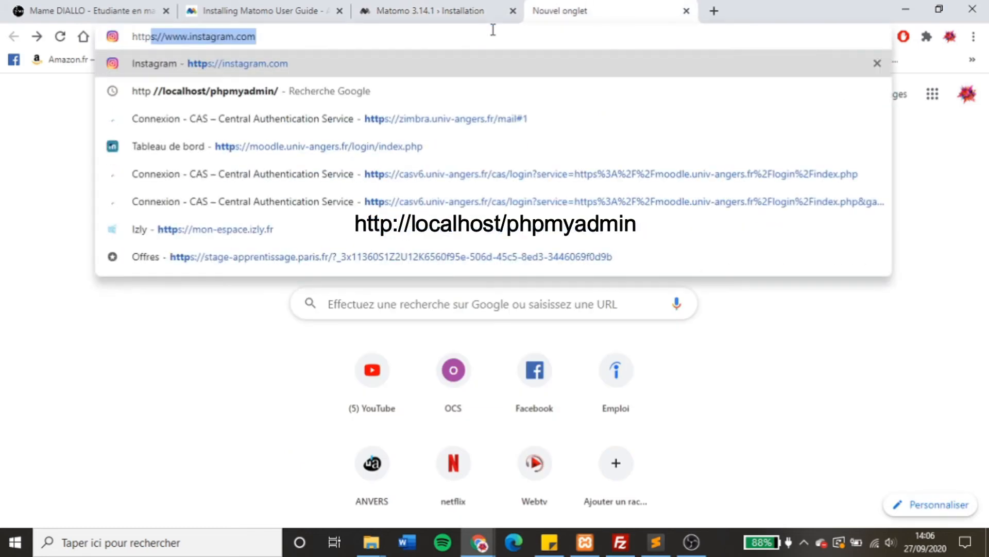
{"action": "type", "text": "://"}
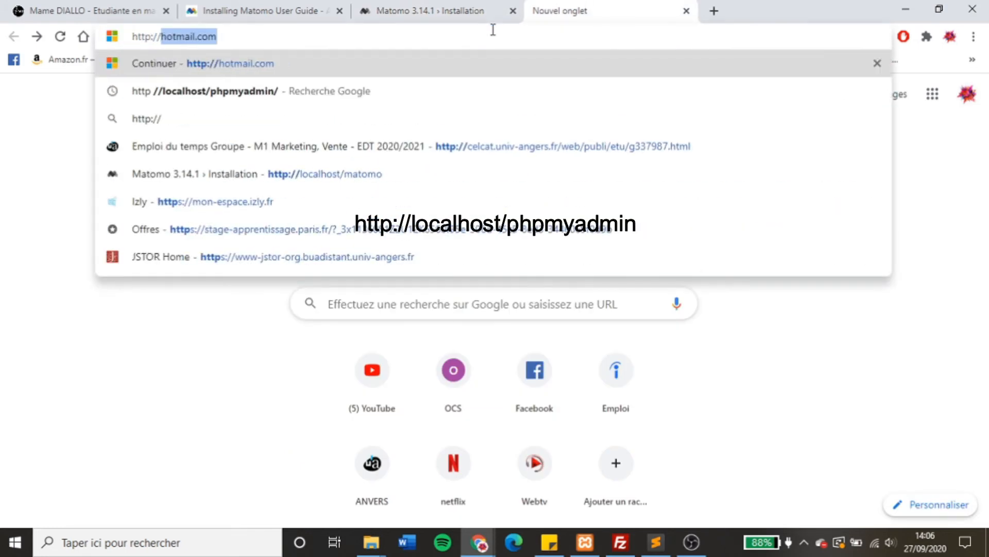
{"action": "type", "text": "loc"}
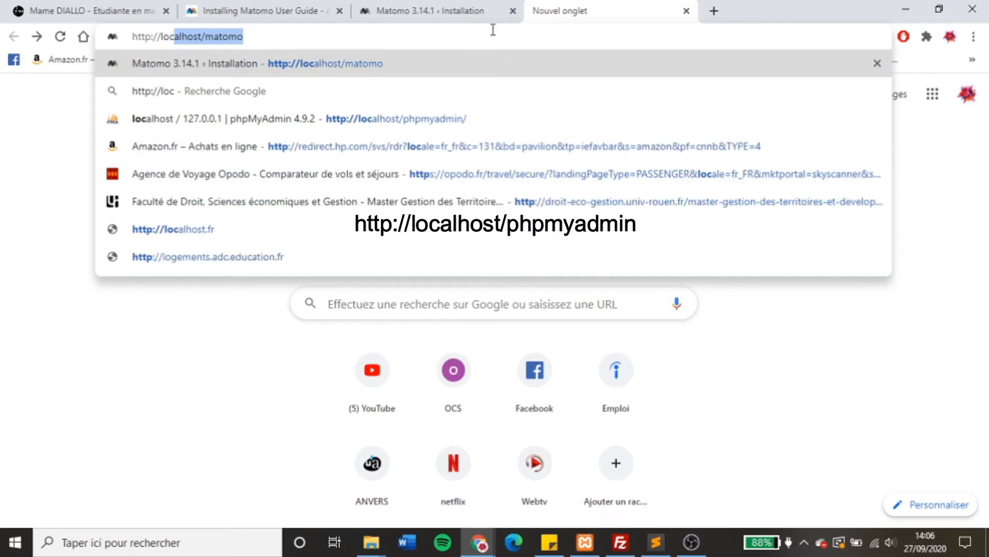
{"action": "type", "text": "alho"}
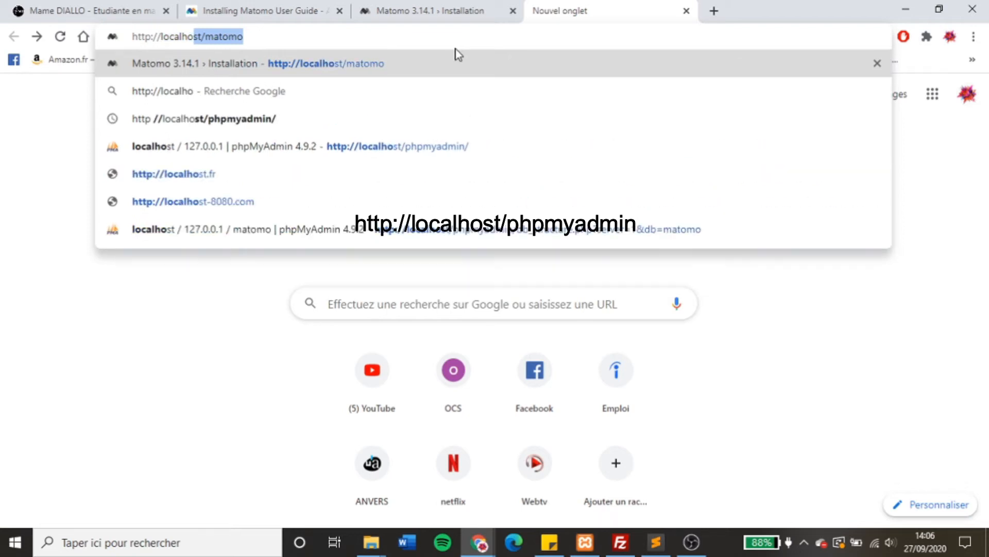
{"action": "type", "text": "st/"}
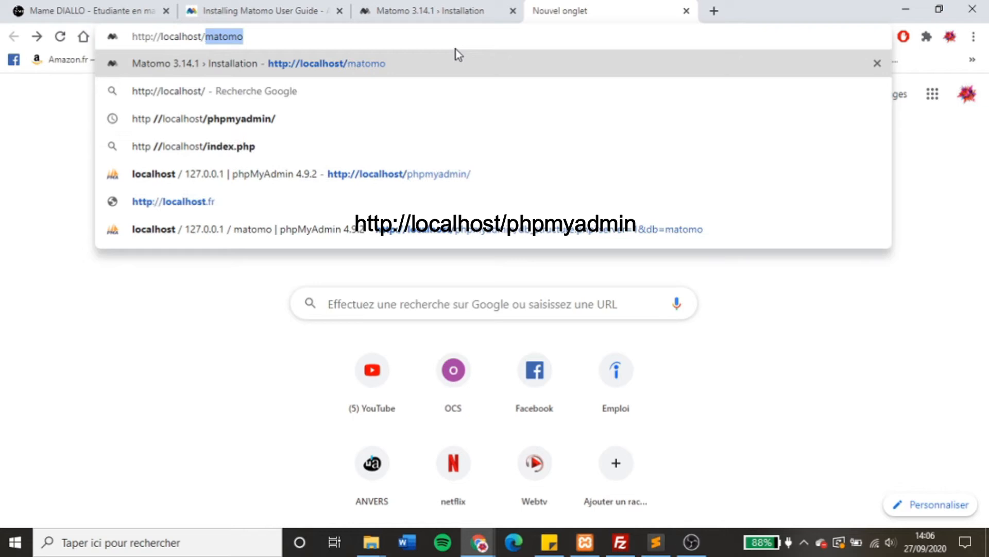
{"action": "type", "text": "p"}
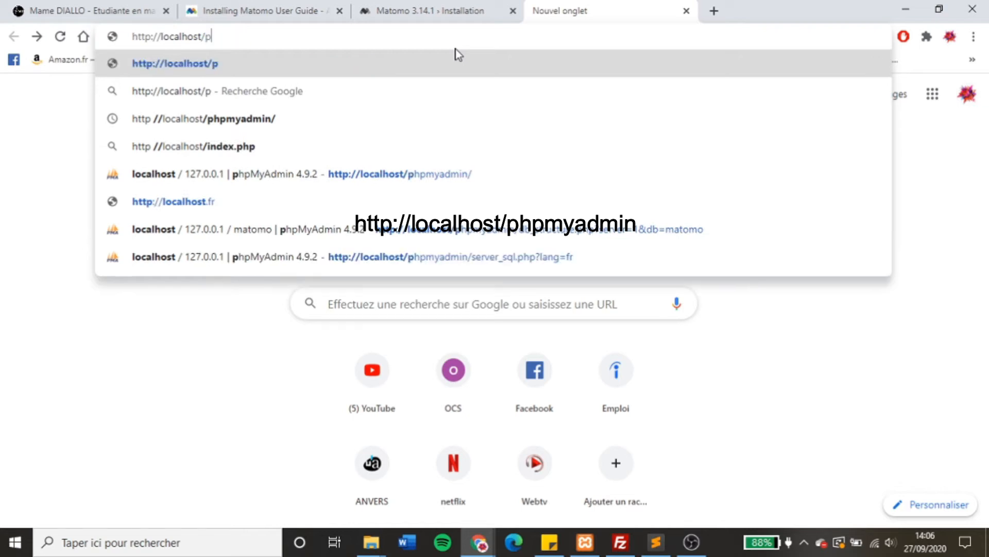
{"action": "type", "text": "hpmya"}
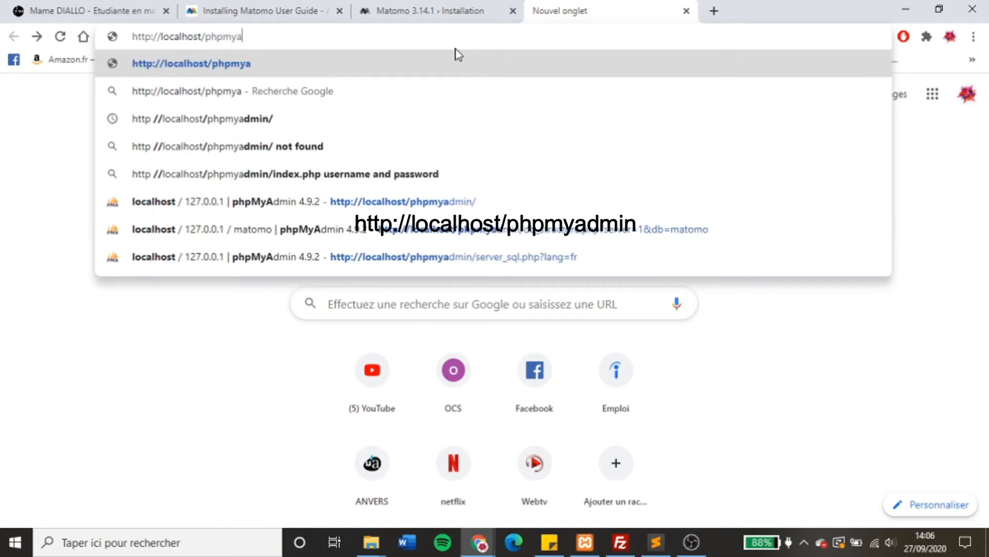
{"action": "left_click", "coordinate": [441, 201]}
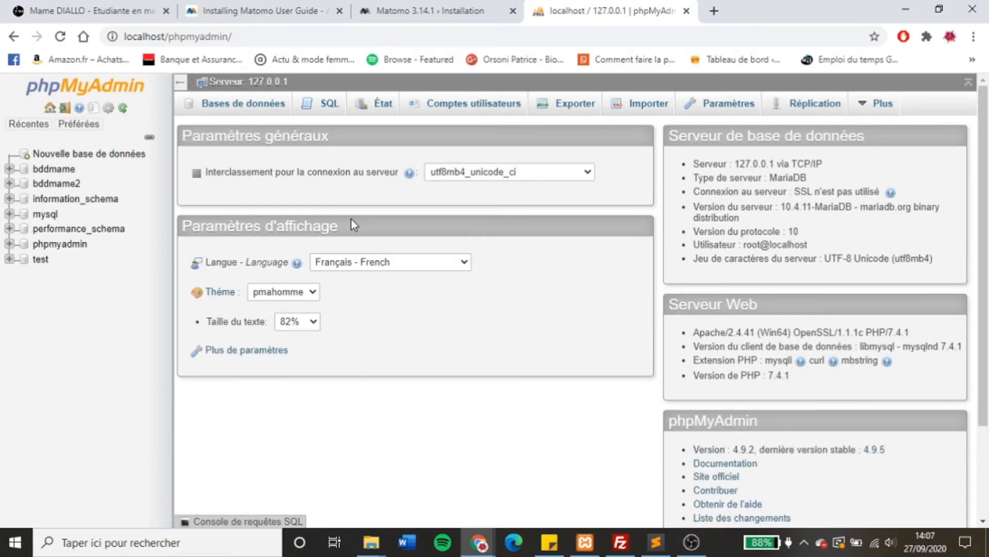
Step: Open phpMyAdmin's server-level SQL query page and copy the whole selected CREATE DATABASE script from Sublime Text
{"action": "left_click", "coordinate": [324, 109]}
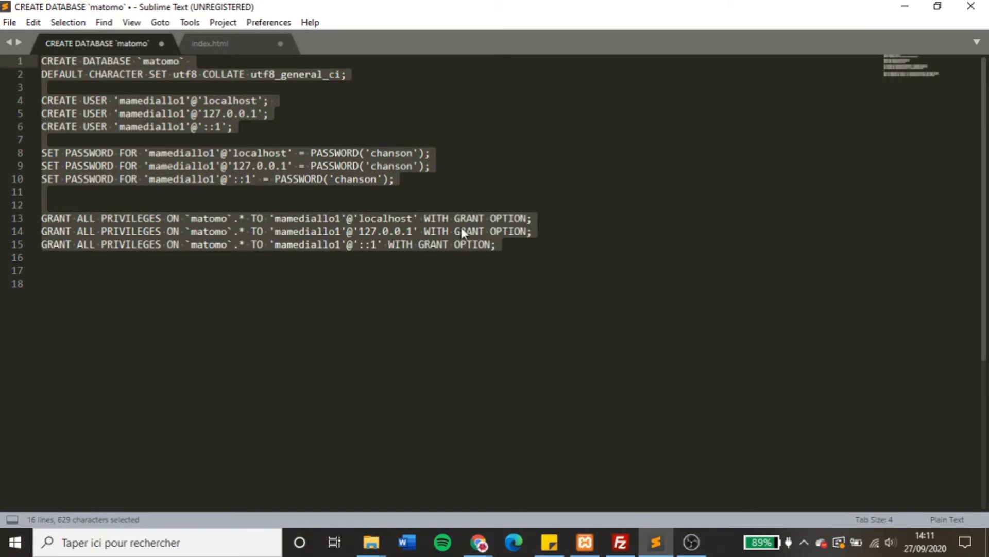
{"action": "right_click", "coordinate": [461, 229]}
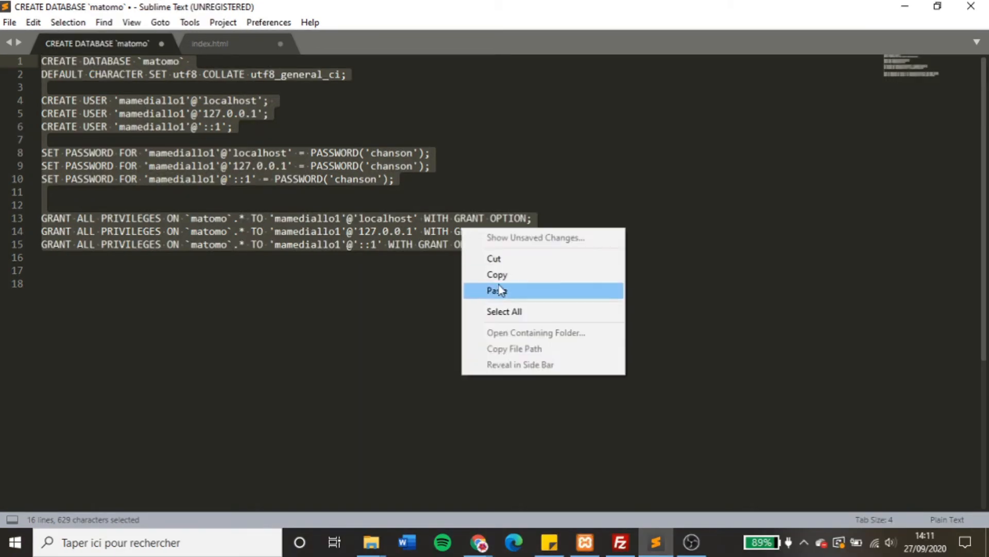
{"action": "left_click", "coordinate": [498, 274]}
Step: Paste the copied script into phpMyAdmin's SQL query box and execute it to create the matomo database, its users, passwords and privileges
{"action": "left_click", "coordinate": [480, 542]}
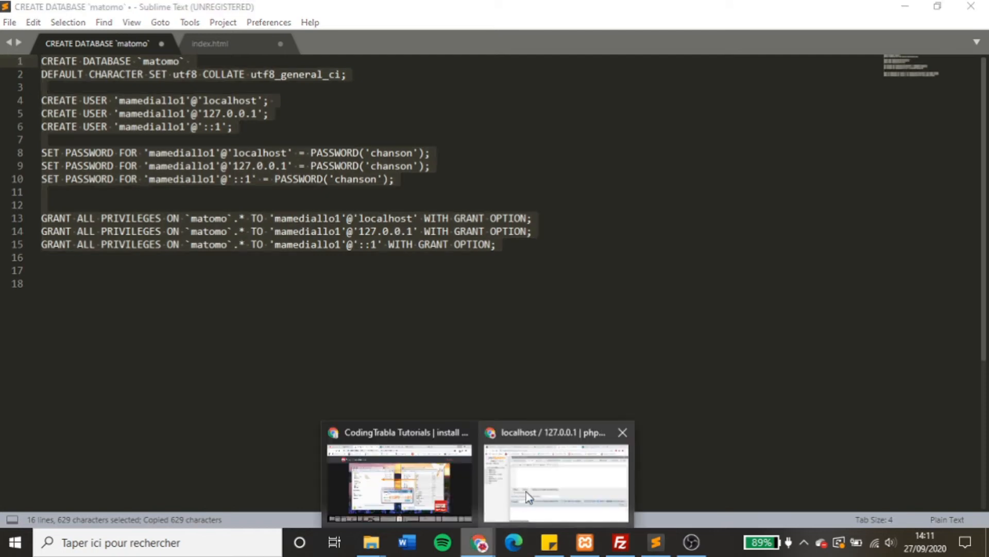
{"action": "left_click", "coordinate": [529, 493]}
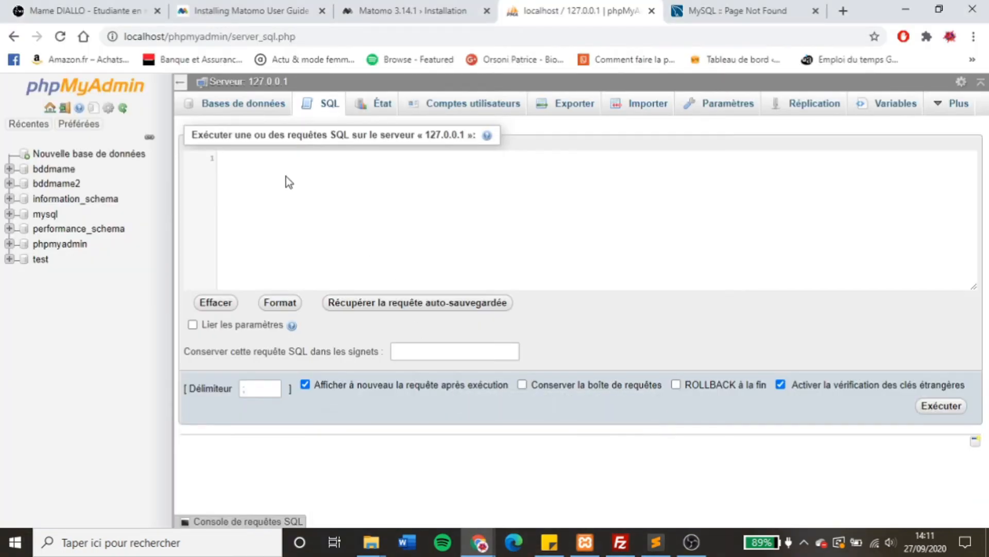
{"action": "key", "text": "ctrl+v"}
{"action": "left_click", "coordinate": [941, 405]}
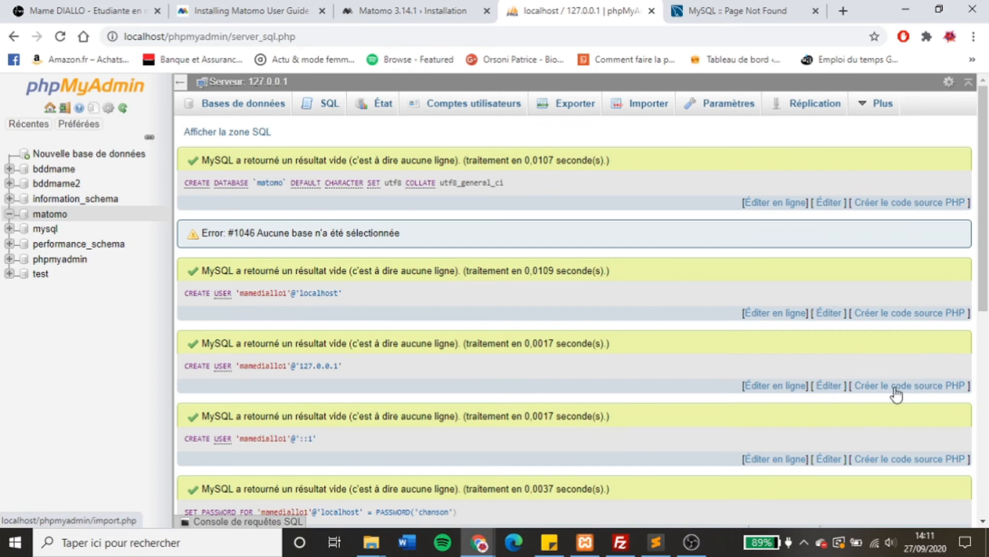
Step: Review the results of the executed queries and open the matomo database in phpMyAdmin
{"action": "scroll", "coordinate": [626, 320], "scroll_direction": "down", "scroll_amount": 6}
{"action": "scroll", "coordinate": [628, 323], "scroll_direction": "up", "scroll_amount": 8}
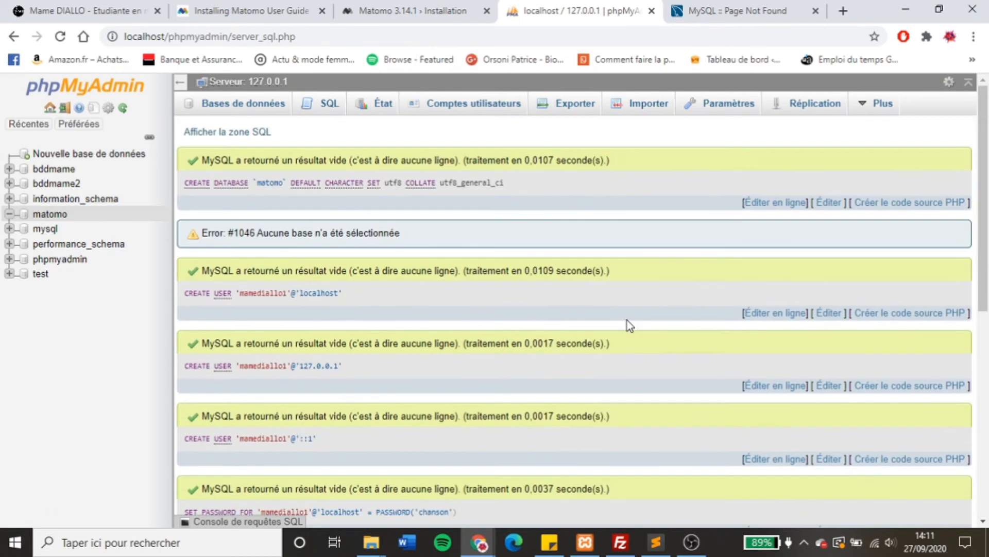
{"action": "double_click", "coordinate": [74, 212]}
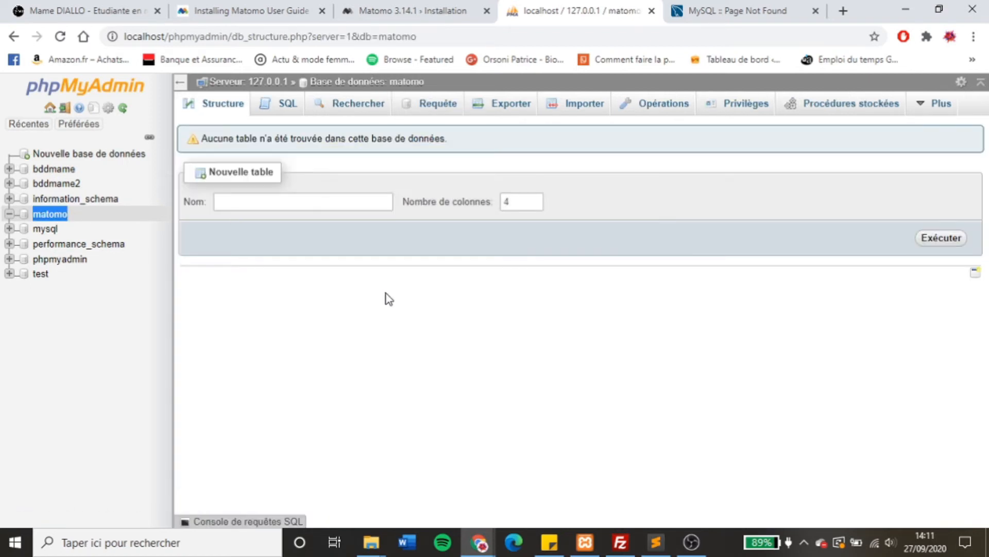
Step: Return to the Matomo installer, close the MySQL Page Not Found tab and add 1 to the end of the database user name
{"action": "left_click", "coordinate": [409, 8]}
{"action": "left_click", "coordinate": [816, 11]}
{"action": "scroll", "coordinate": [758, 311], "scroll_direction": "down", "scroll_amount": 1}
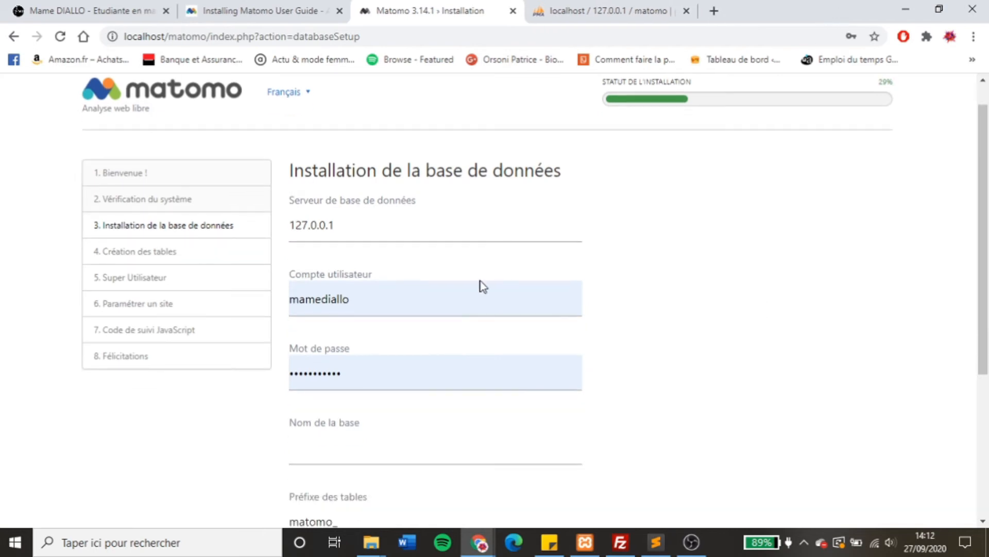
{"action": "left_click", "coordinate": [361, 299]}
{"action": "type", "text": "1"}
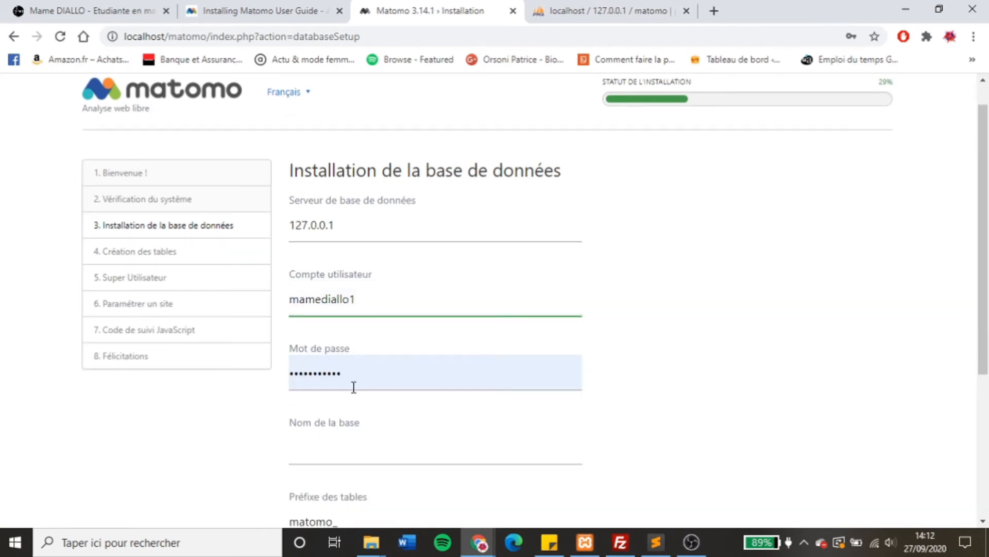
Step: Replace the prefilled database password with the password of the newly created database user
{"action": "left_click_drag", "start_coordinate": [354, 386], "coordinate": [271, 381]}
{"action": "key", "text": "BackSpace"}
{"action": "key", "text": "Caps_Lock"}
{"action": "type", "text": "•••••••"}
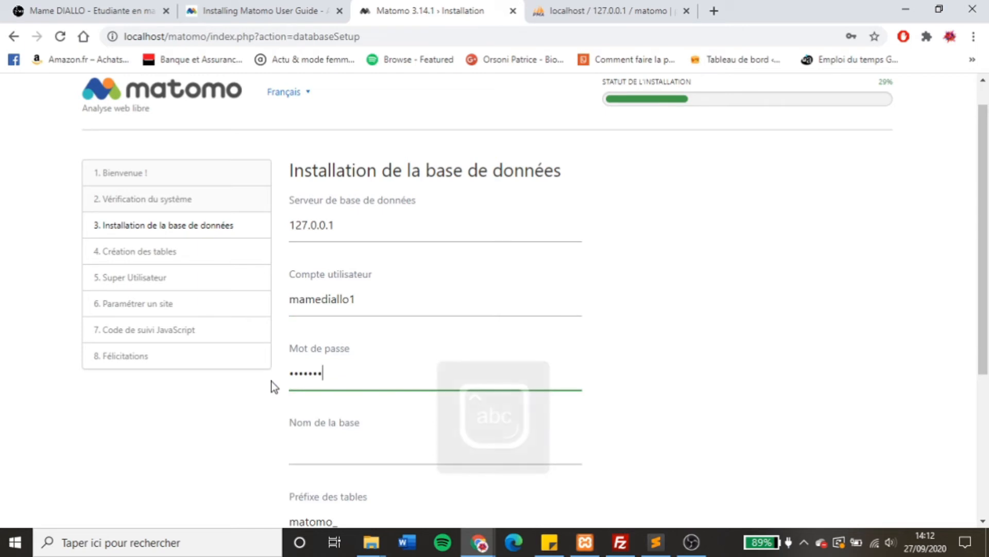
Step: Enter Matomo as the database name, submit the database settings to create the tables and decline saving the password in the browser
{"action": "scroll", "coordinate": [643, 395], "scroll_direction": "down", "scroll_amount": 2}
{"action": "left_click", "coordinate": [421, 355]}
{"action": "type", "text": "M"}
{"action": "key", "text": "Caps_Lock"}
{"action": "type", "text": "atomo"}
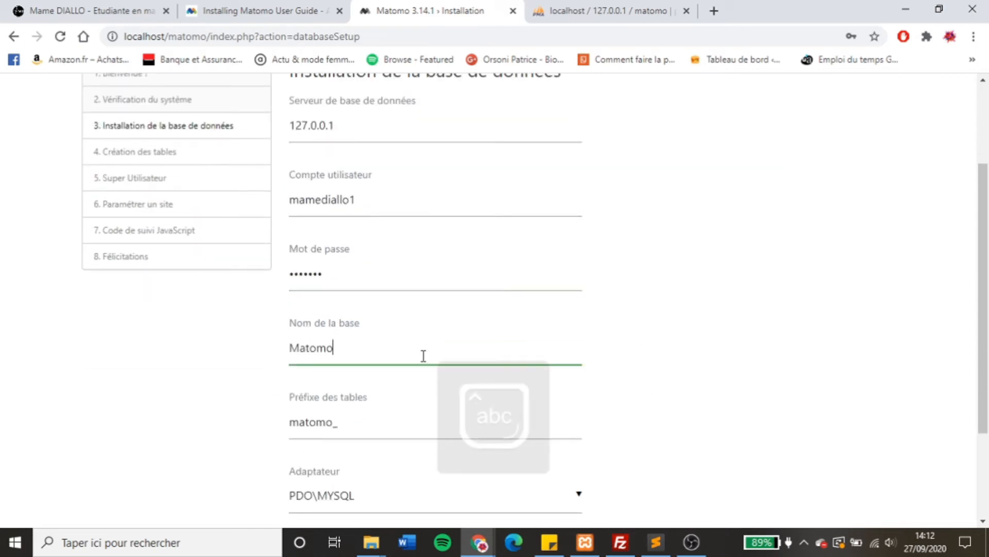
{"action": "scroll", "coordinate": [421, 354], "scroll_direction": "down", "scroll_amount": 3}
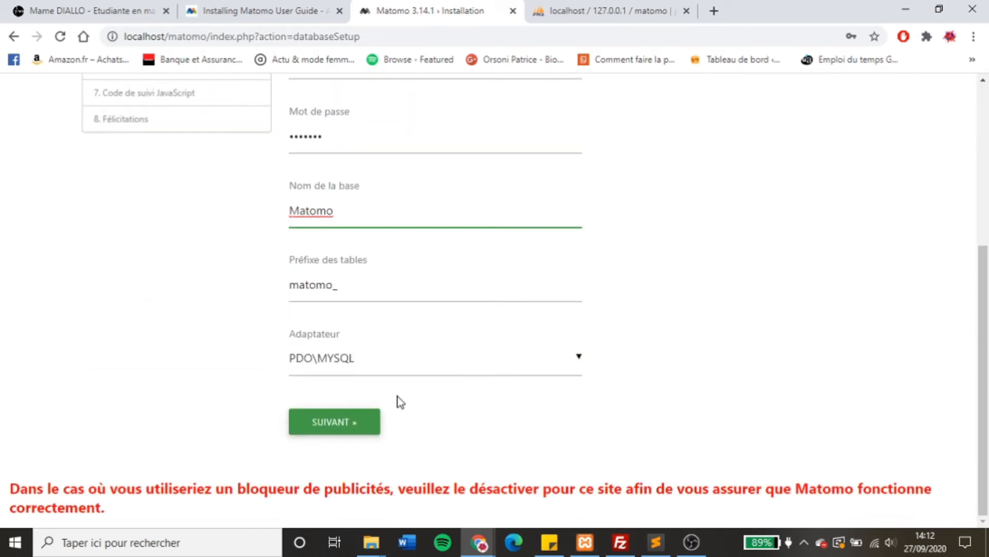
{"action": "left_click", "coordinate": [339, 421]}
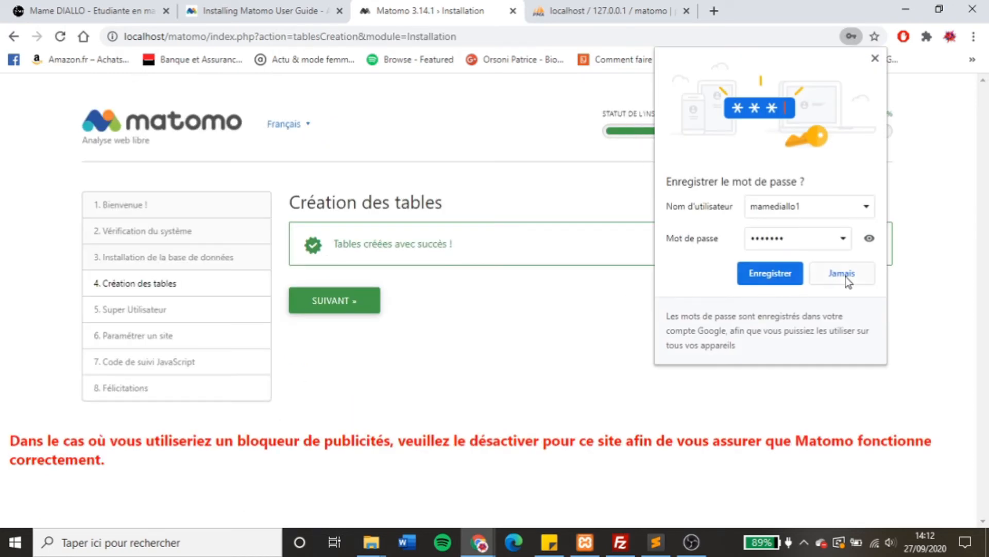
{"action": "left_click", "coordinate": [845, 274]}
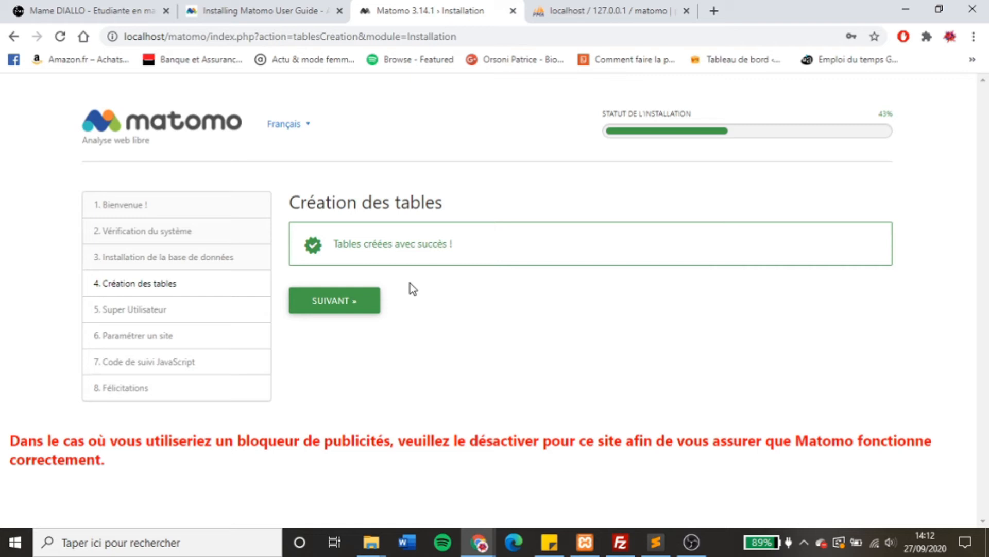
Step: Reload the matomo database in phpMyAdmin, look through its tables and return to the Matomo installer
{"action": "left_click", "coordinate": [560, 23]}
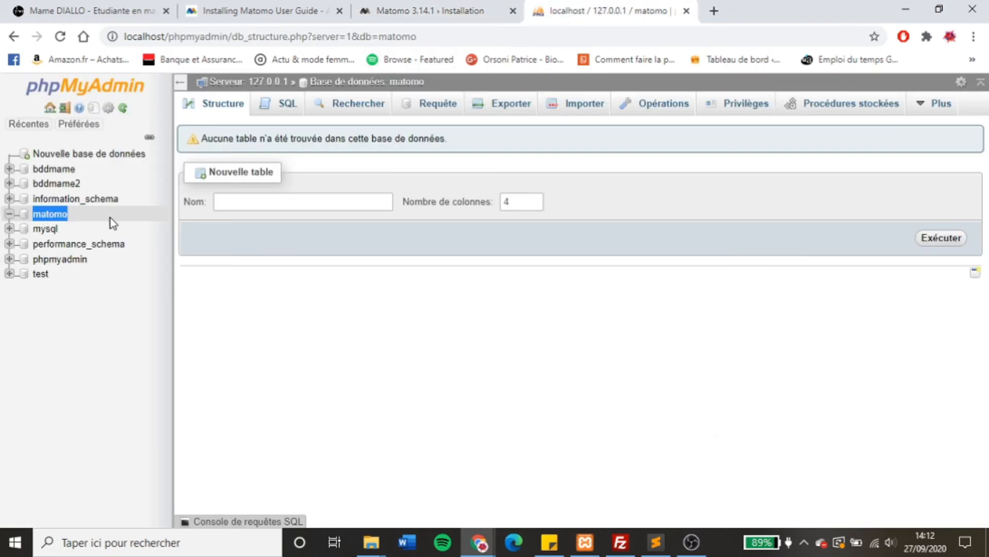
{"action": "left_click", "coordinate": [52, 214]}
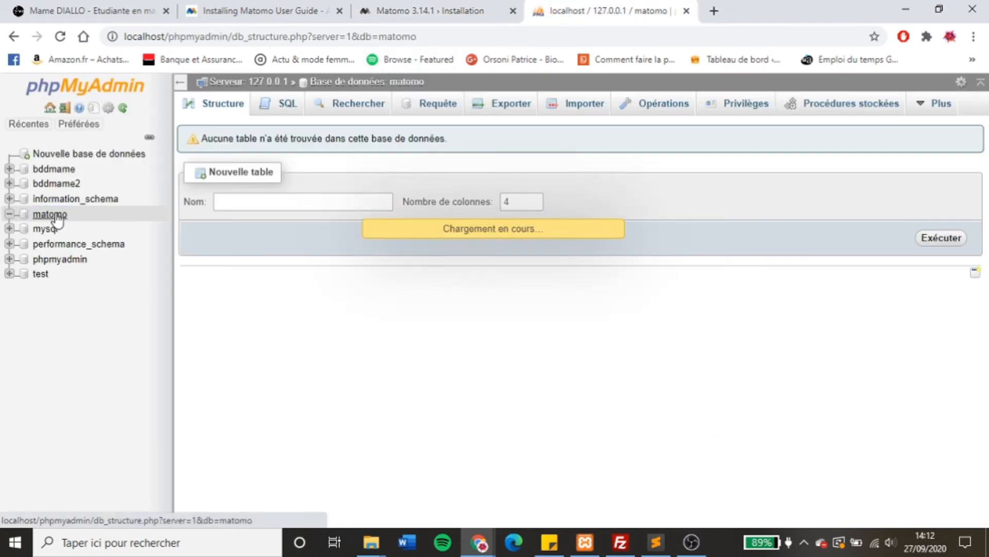
{"action": "scroll", "coordinate": [336, 280], "scroll_direction": "down", "scroll_amount": 5}
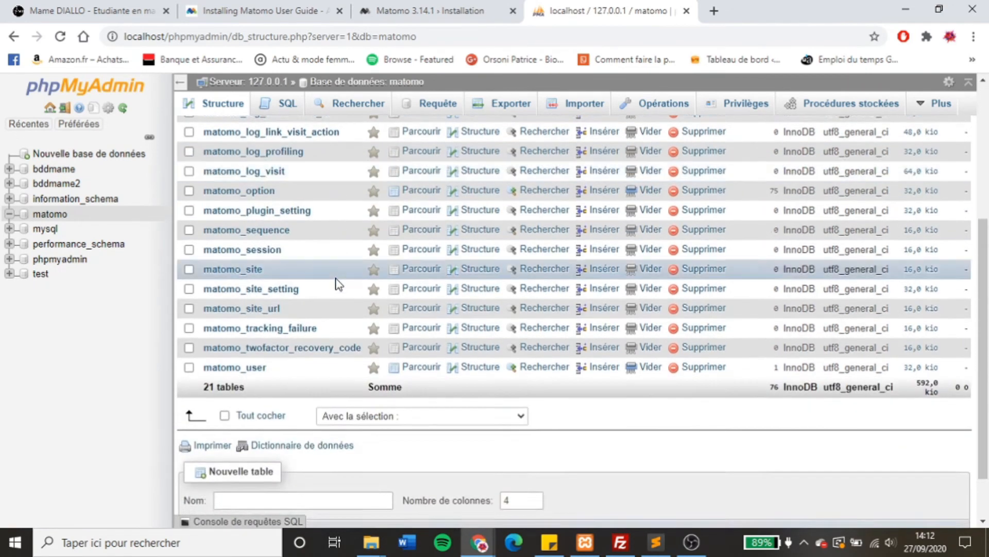
{"action": "scroll", "coordinate": [336, 280], "scroll_direction": "up", "scroll_amount": 5}
{"action": "left_click", "coordinate": [419, 13]}
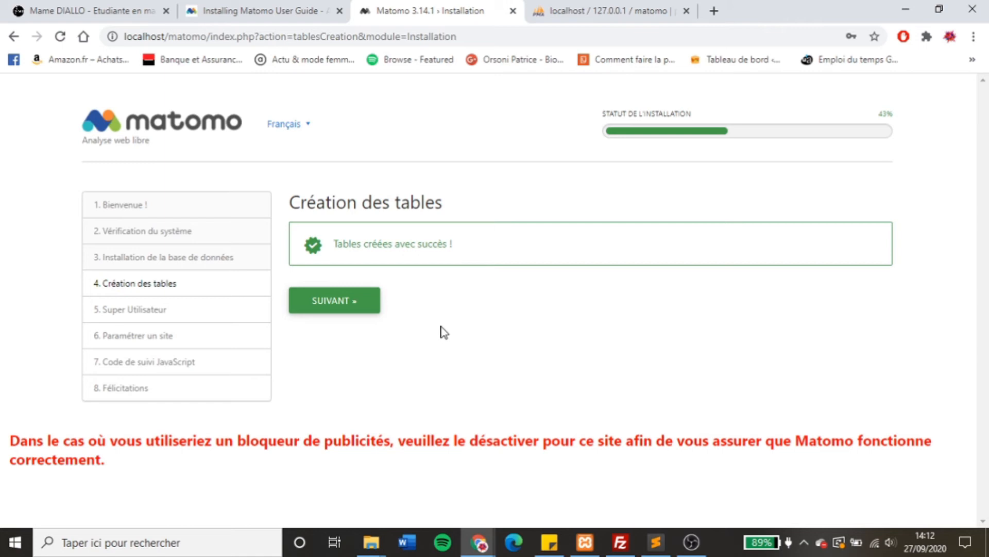
Step: Continue to the Super Utilisateur stage and enter the super user's login name
{"action": "left_click", "coordinate": [359, 299]}
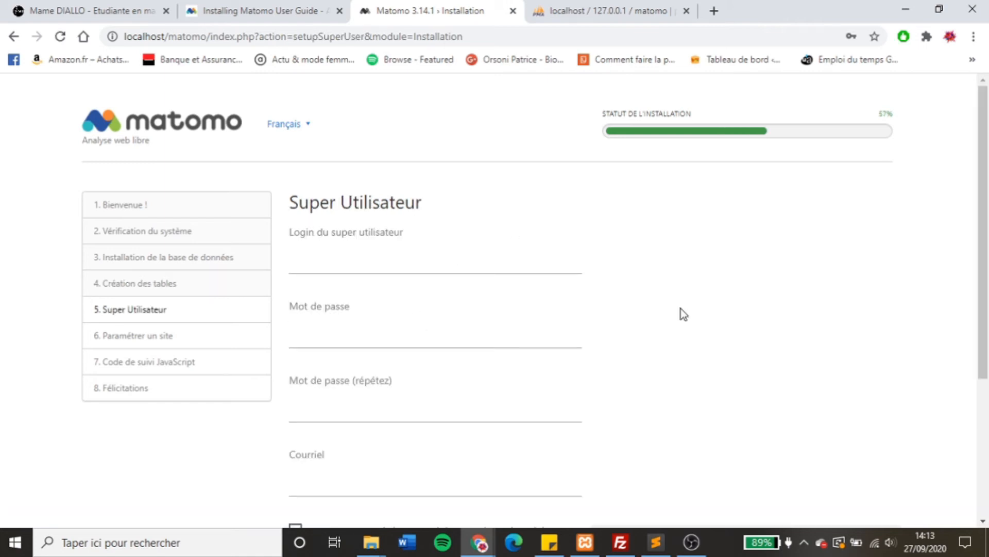
{"action": "scroll", "coordinate": [681, 308], "scroll_direction": "down", "scroll_amount": 2}
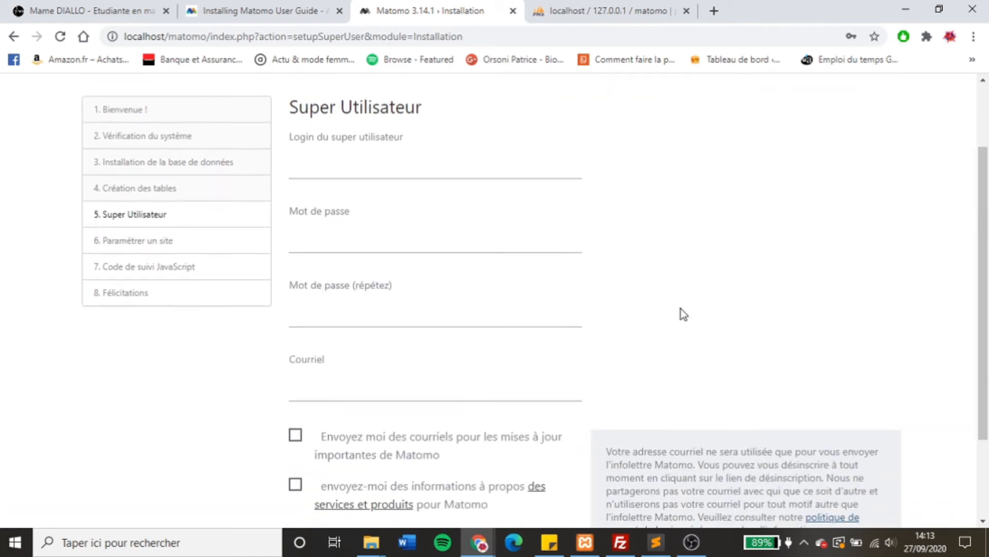
{"action": "scroll", "coordinate": [682, 308], "scroll_direction": "up", "scroll_amount": 2}
{"action": "left_click", "coordinate": [386, 263]}
{"action": "type", "text": "m"}
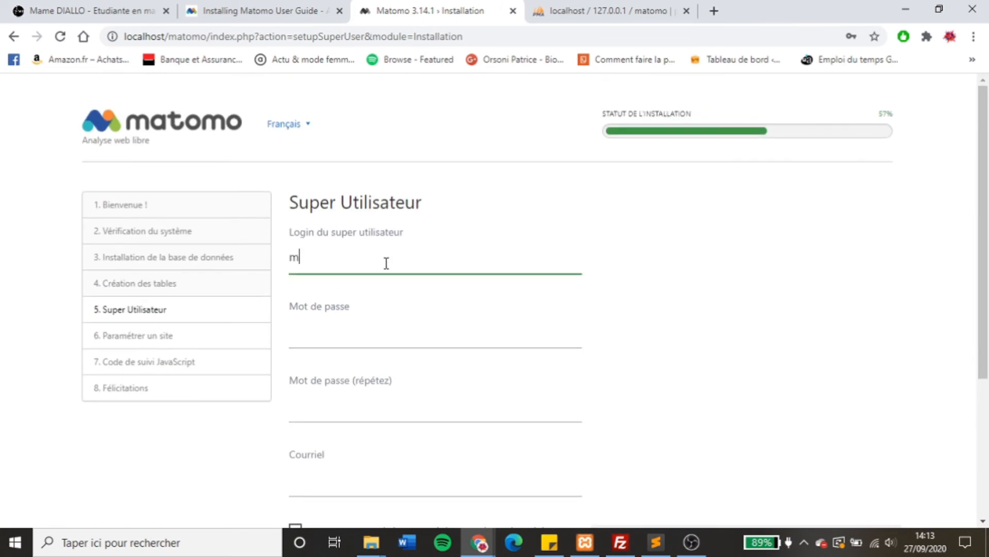
{"action": "type", "text": "amediallo"}
Step: Enter the super user's password and repeat it in the confirmation field
{"action": "left_click", "coordinate": [369, 311]}
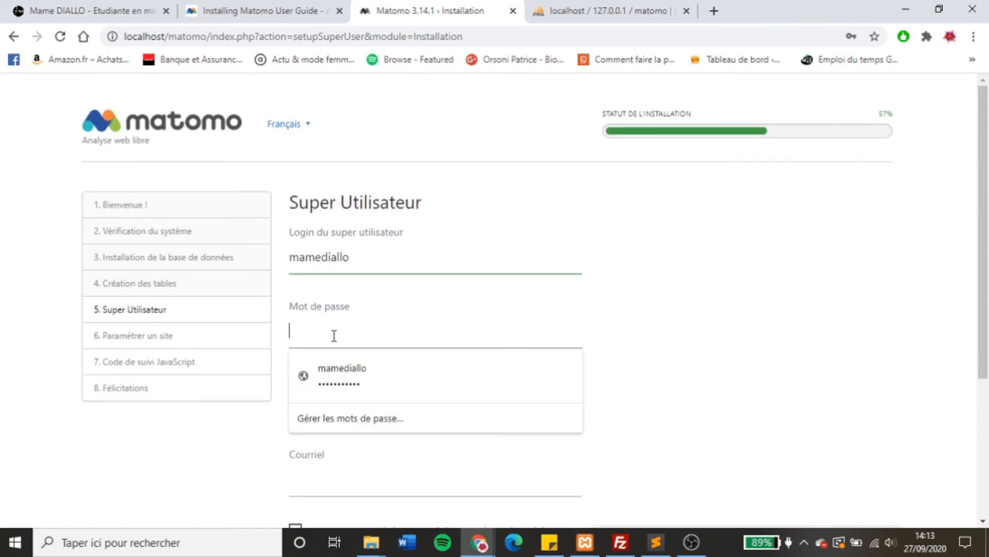
{"action": "type", "text": "••••••••"}
{"action": "key", "text": "Caps_Lock"}
{"action": "type", "text": "•••"}
{"action": "key", "text": "Caps_Lock"}
{"action": "left_click", "coordinate": [329, 408]}
{"action": "type", "text": "••••••••"}
{"action": "key", "text": "Caps_Lock"}
{"action": "type", "text": "•••"}
{"action": "key", "text": "Caps_Lock"}
Step: Fill in the super user's e-mail with the suggested address, leave both mailing options off and submit the form
{"action": "left_click", "coordinate": [325, 474]}
{"action": "left_click", "coordinate": [336, 358]}
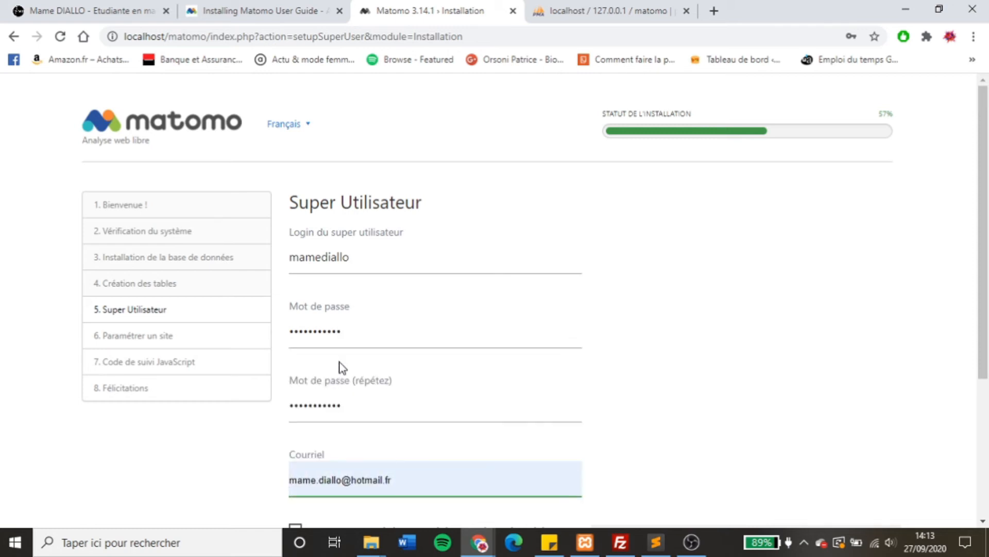
{"action": "scroll", "coordinate": [710, 428], "scroll_direction": "down", "scroll_amount": 4}
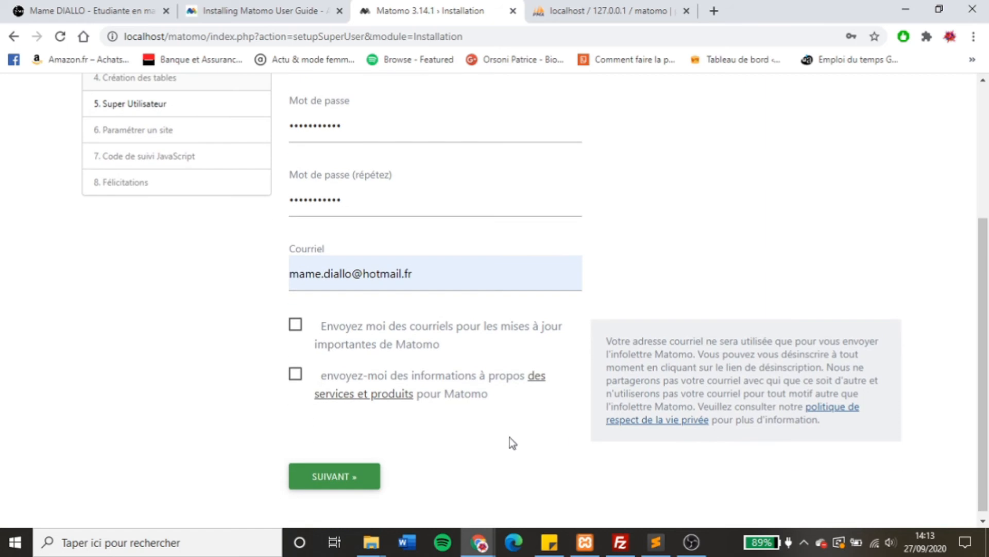
{"action": "left_click", "coordinate": [364, 472]}
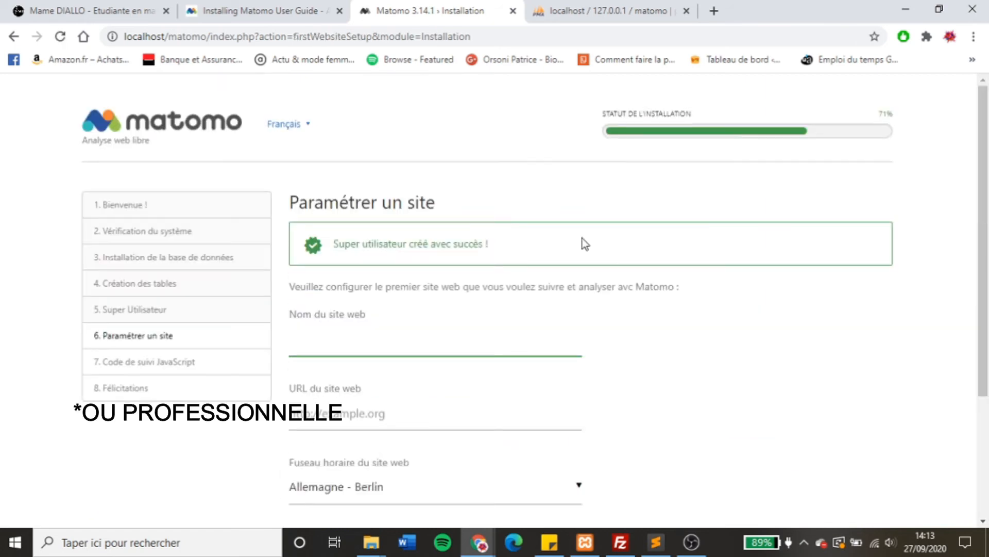
Step: Check the online CV's page, return to the installer and name the website "Mon CV en ligne"
{"action": "left_click", "coordinate": [120, 7]}
{"action": "left_click", "coordinate": [413, 6]}
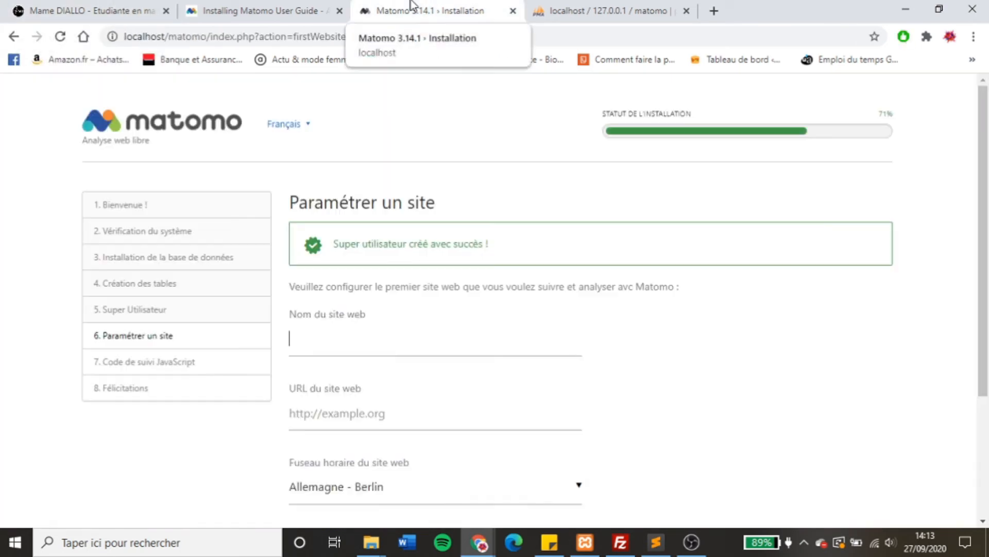
{"action": "type", "text": "Mon CV en ligne"}
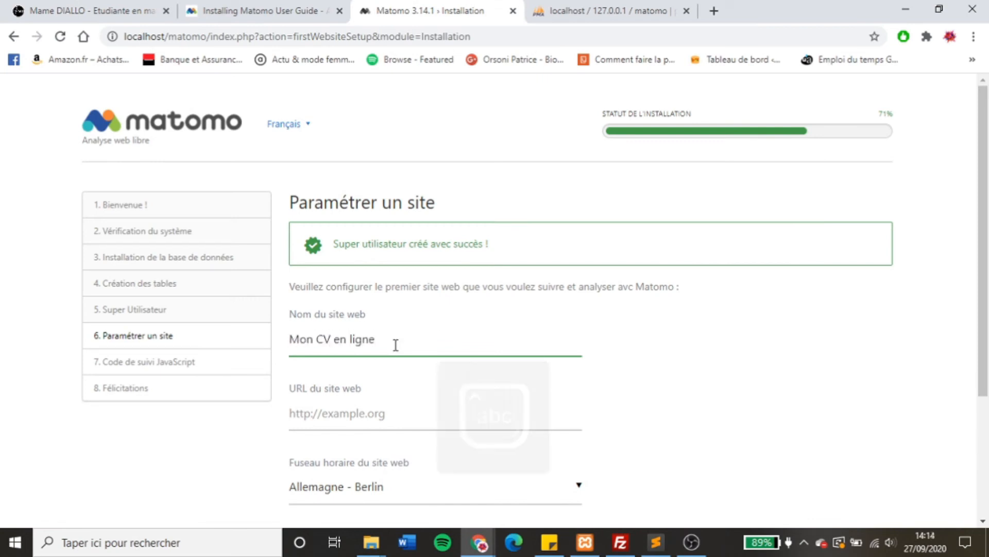
Step: Get the online CV's web address from its open page and enter it as the website URL in the installer
{"action": "left_click", "coordinate": [100, 8]}
{"action": "left_click", "coordinate": [288, 34]}
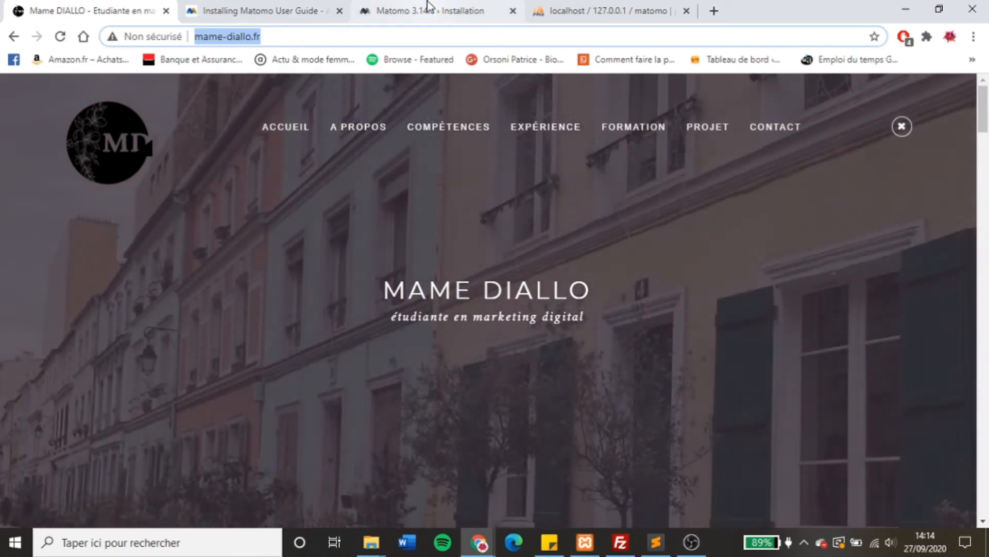
{"action": "left_click", "coordinate": [428, 10]}
{"action": "left_click", "coordinate": [351, 409]}
{"action": "left_click", "coordinate": [342, 450]}
Step: Set the website's time zone to France
{"action": "scroll", "coordinate": [349, 317], "scroll_direction": "down", "scroll_amount": 3}
{"action": "left_click", "coordinate": [349, 317]}
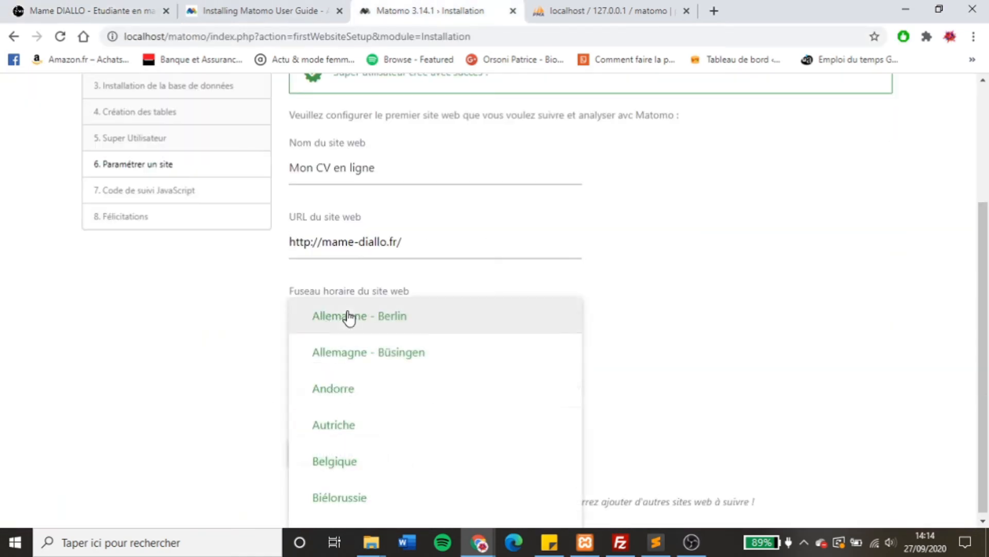
{"action": "scroll", "coordinate": [400, 380], "scroll_direction": "down", "scroll_amount": 5}
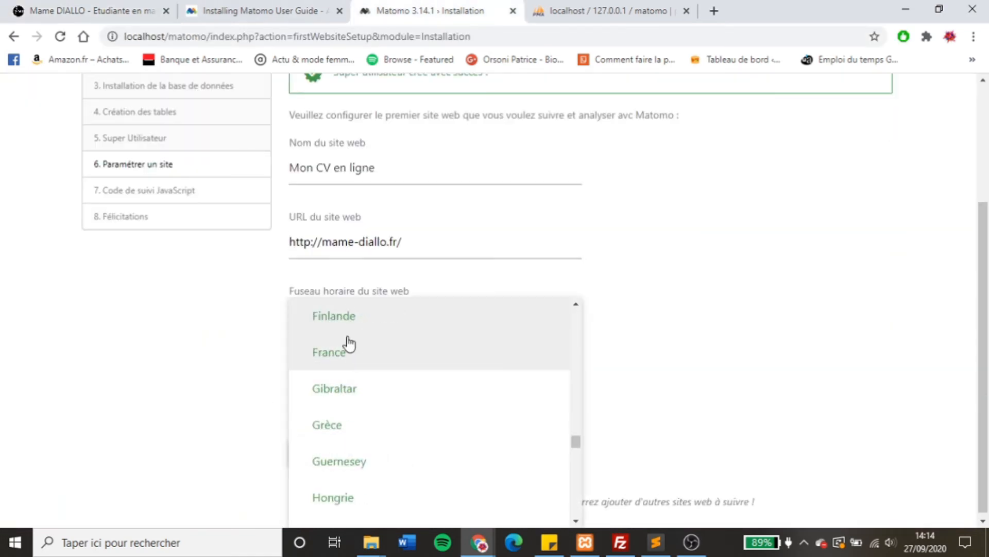
{"action": "left_click", "coordinate": [333, 351]}
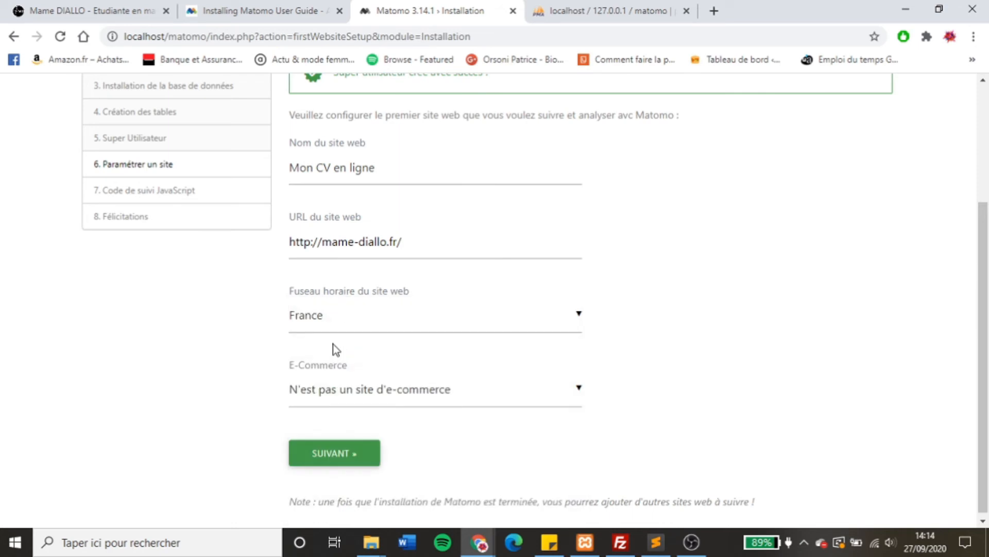
Step: Keep the E-Commerce setting at "N'est pas un site d'e-commerce" and submit the website settings
{"action": "left_click", "coordinate": [376, 399]}
{"action": "left_click", "coordinate": [358, 393]}
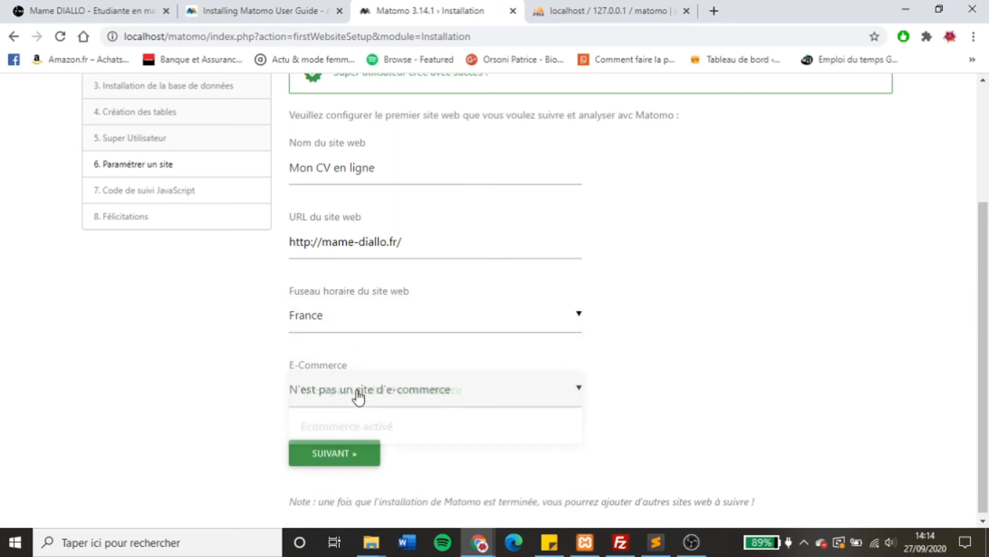
{"action": "left_click", "coordinate": [338, 458]}
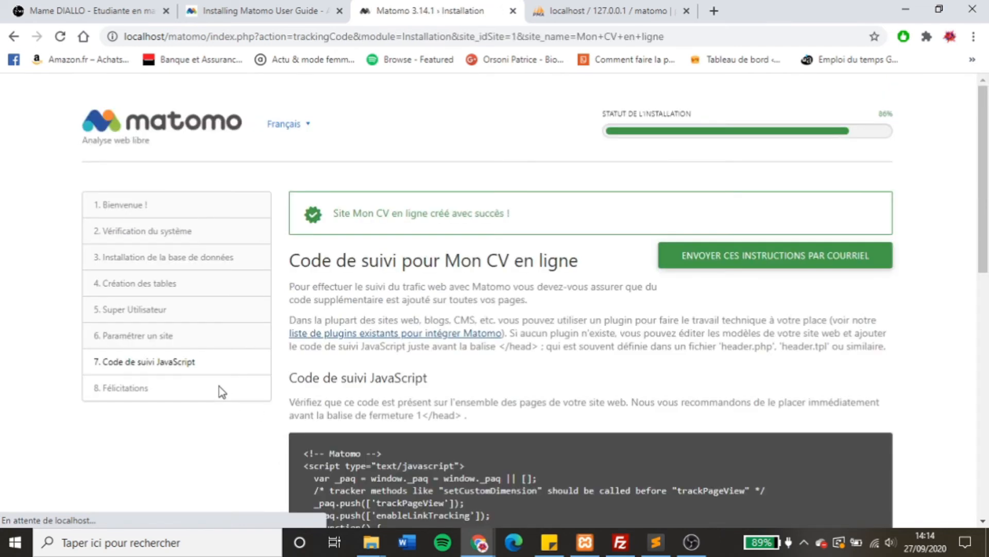
Step: Copy the whole JavaScript tracking code for Mon CV en ligne, from the opening Matomo comment to the End Matomo Code comment
{"action": "scroll", "coordinate": [521, 357], "scroll_direction": "down", "scroll_amount": 3}
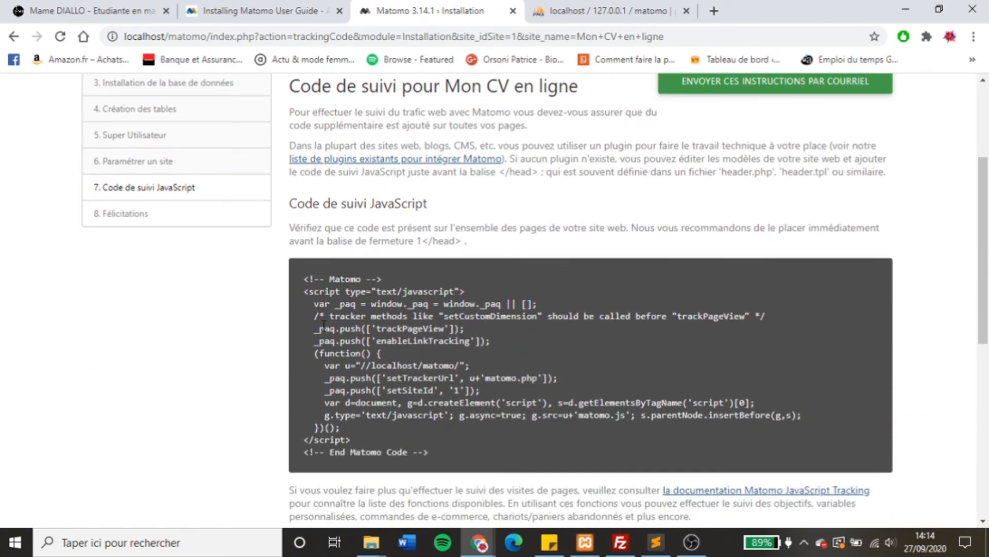
{"action": "left_click_drag", "start_coordinate": [429, 452], "coordinate": [302, 279]}
{"action": "key", "text": "ctrl+c"}
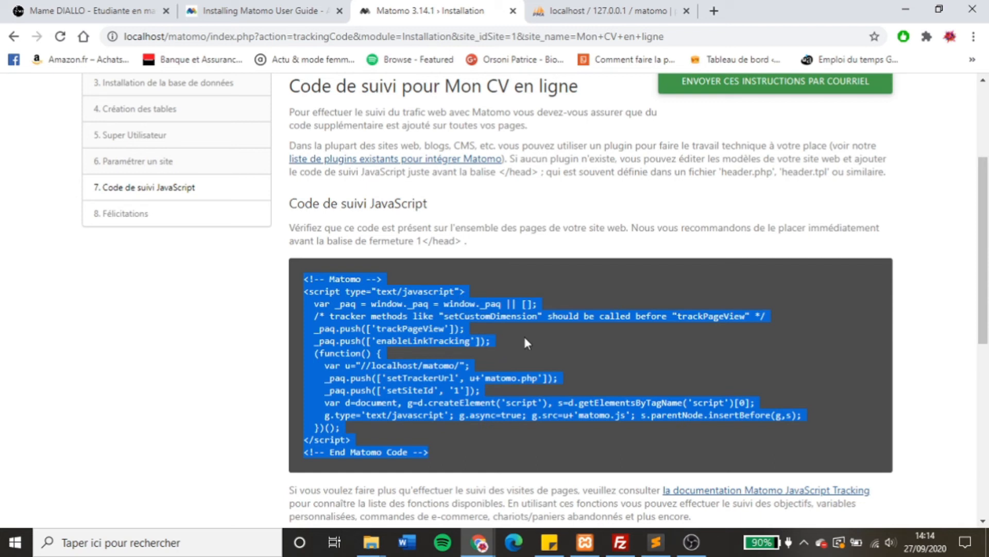
Step: Switch to Sublime Text and paste the tracking code into index.html below the "matomo script" comment, before the closing body tag
{"action": "left_click", "coordinate": [656, 542]}
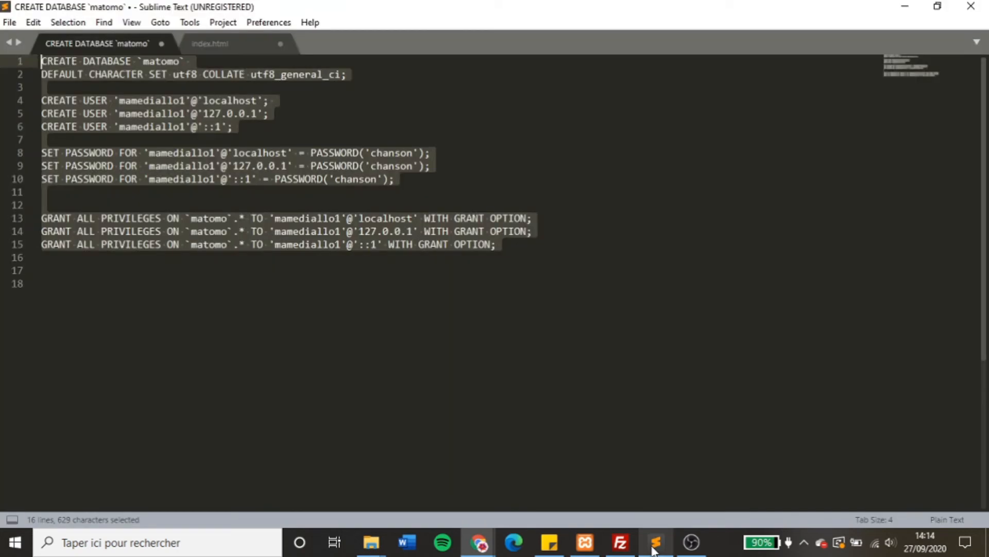
{"action": "left_click", "coordinate": [220, 43]}
{"action": "scroll", "coordinate": [55, 317], "scroll_direction": "down", "scroll_amount": 3}
{"action": "right_click", "coordinate": [56, 320]}
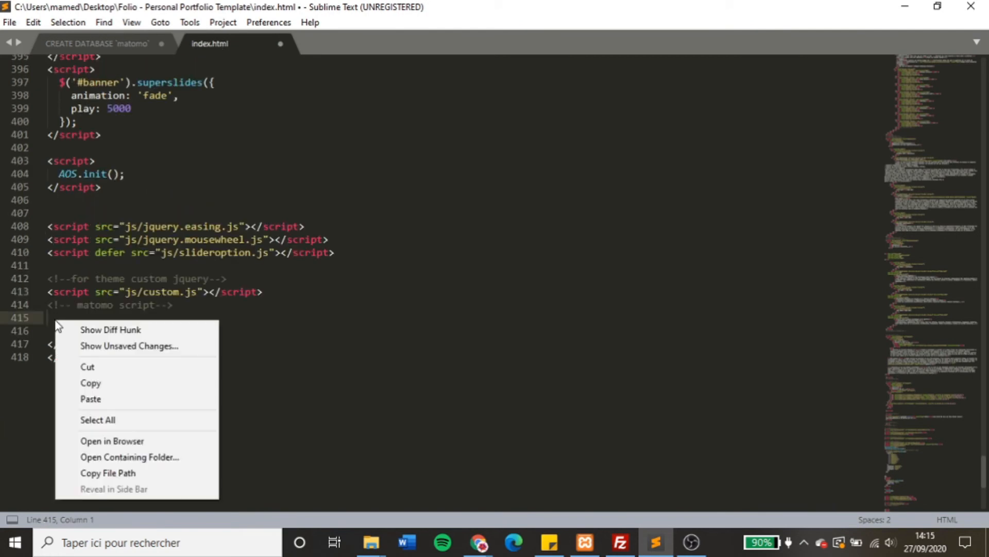
{"action": "left_click", "coordinate": [86, 404]}
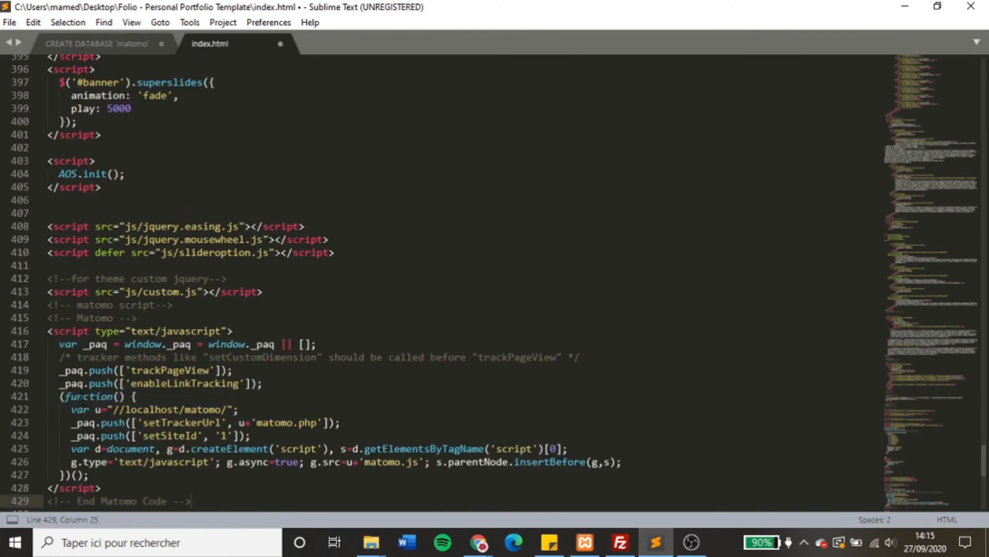
Step: Check the end of the pasted tracking code and save index.html
{"action": "scroll", "coordinate": [75, 348], "scroll_direction": "down", "scroll_amount": 2}
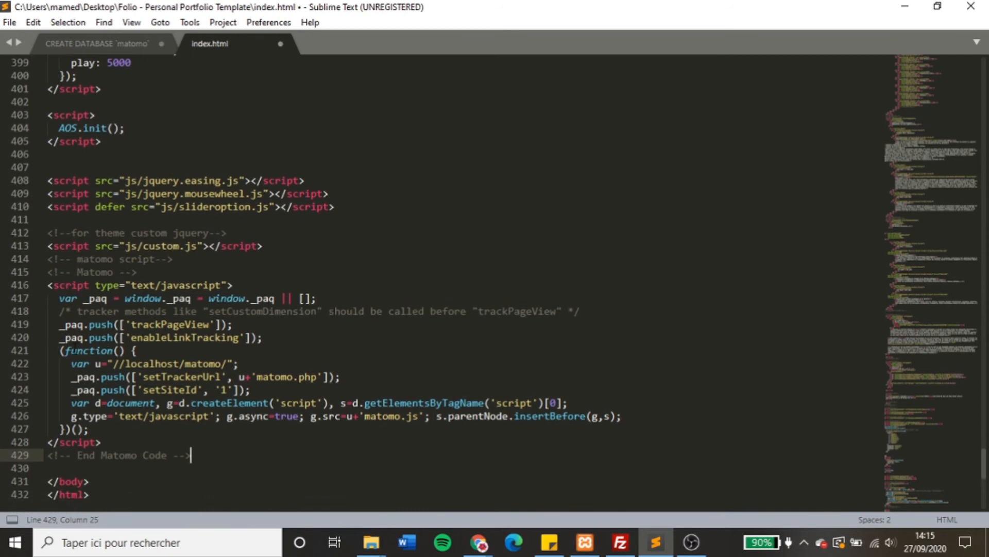
{"action": "left_click", "coordinate": [9, 23]}
{"action": "mouse_move", "coordinate": [82, 159]}
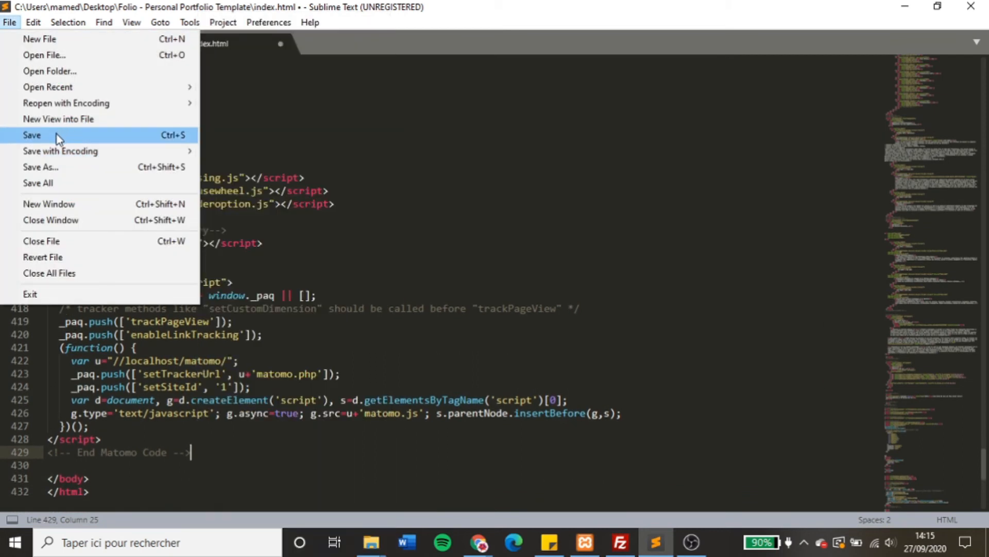
{"action": "left_click", "coordinate": [57, 134]}
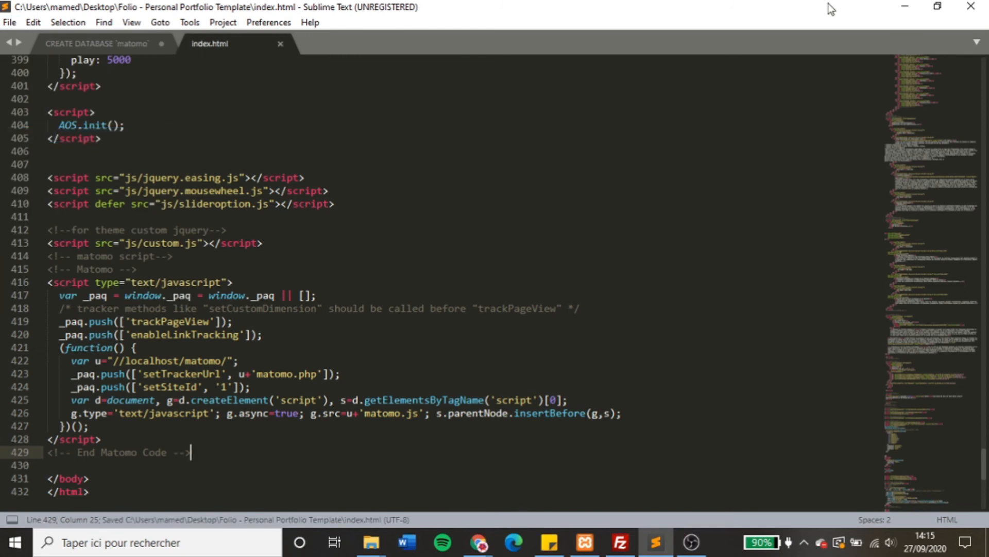
Step: Minimize Sublime Text to return to the installer and continue from the tracking code page to the final Félicitations stage
{"action": "left_click", "coordinate": [906, 7]}
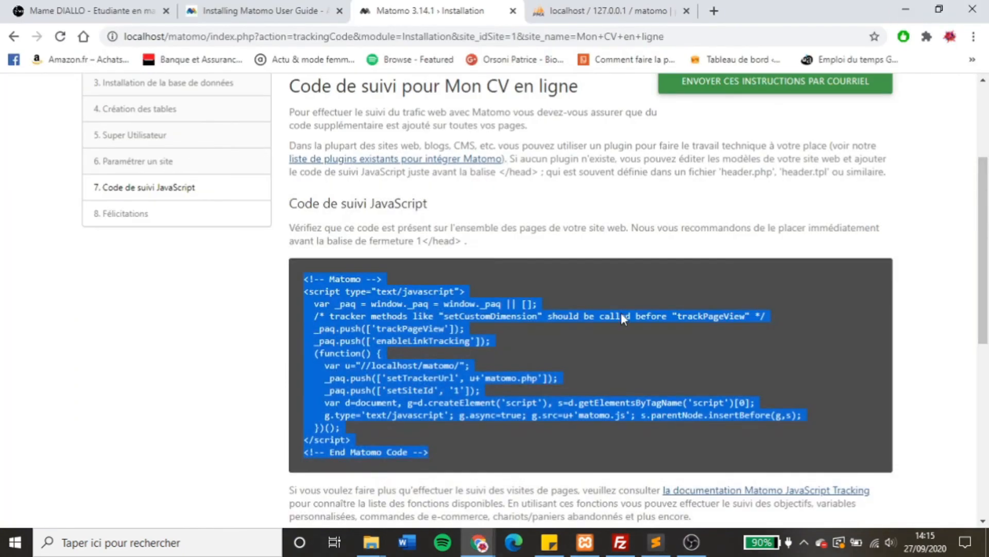
{"action": "scroll", "coordinate": [558, 305], "scroll_direction": "up", "scroll_amount": 2}
{"action": "scroll", "coordinate": [558, 304], "scroll_direction": "down", "scroll_amount": 9}
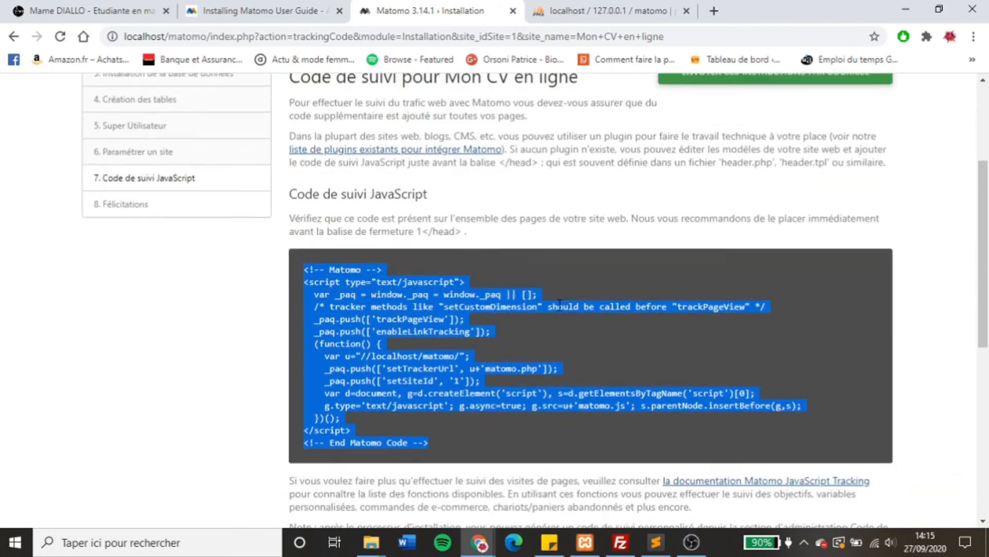
{"action": "scroll", "coordinate": [562, 311], "scroll_direction": "down", "scroll_amount": 1}
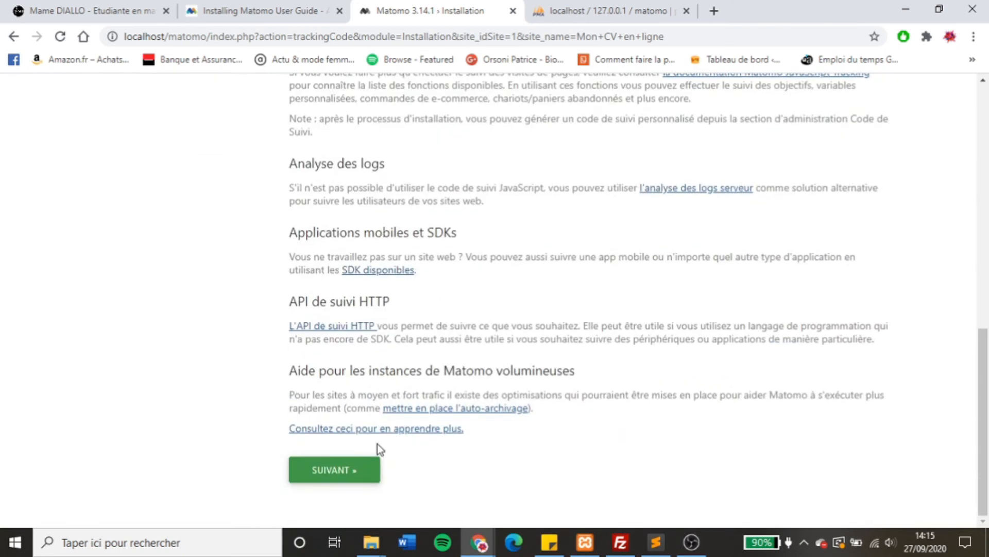
{"action": "left_click", "coordinate": [332, 470]}
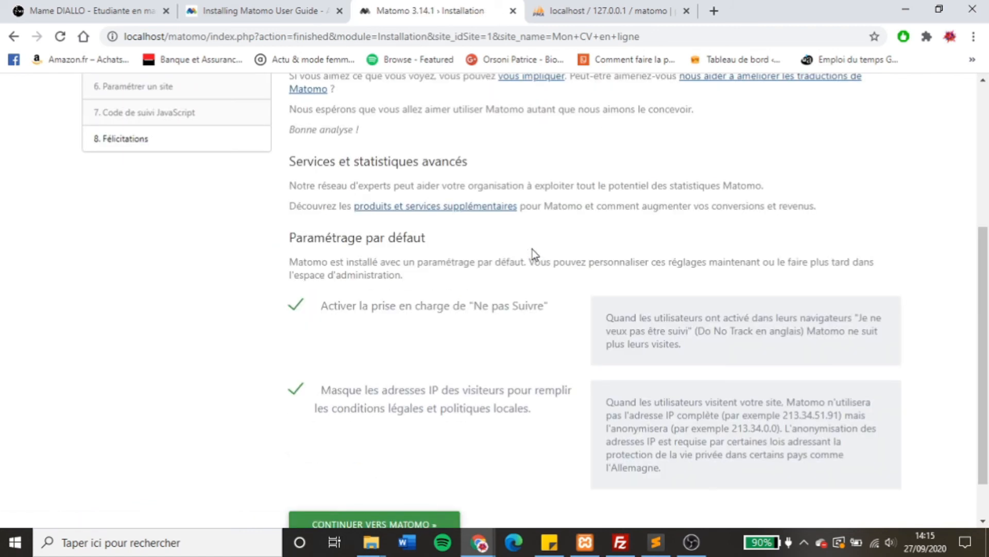
Step: Leave the installer for Matomo and sign in with the account username and password, with "Se souvenir de moi" enabled
{"action": "scroll", "coordinate": [533, 249], "scroll_direction": "down", "scroll_amount": 1}
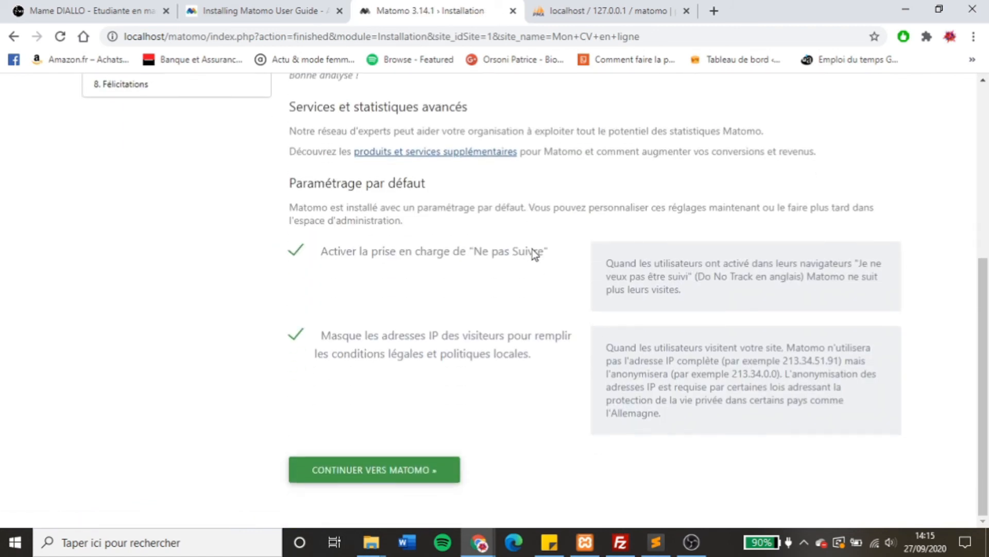
{"action": "left_click", "coordinate": [400, 475]}
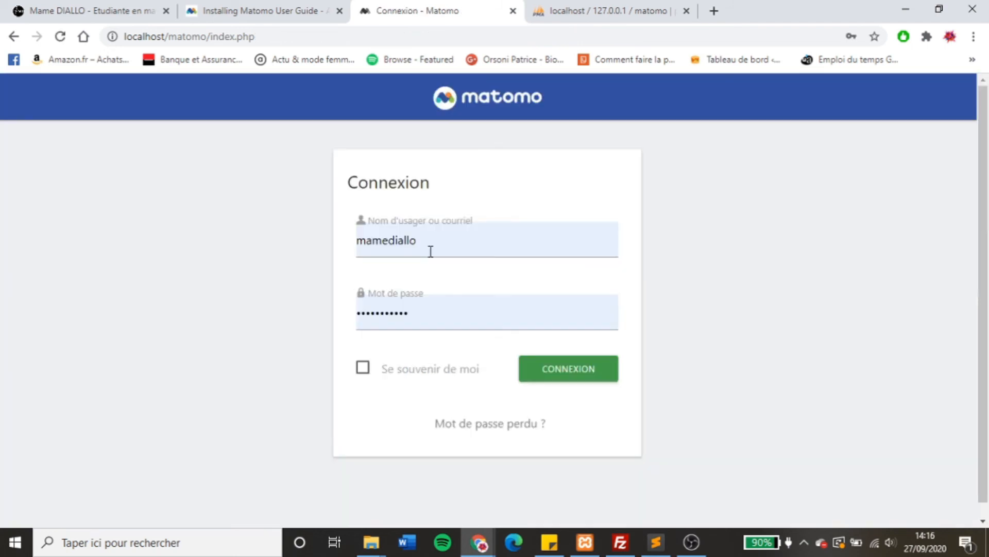
{"action": "left_click", "coordinate": [428, 249]}
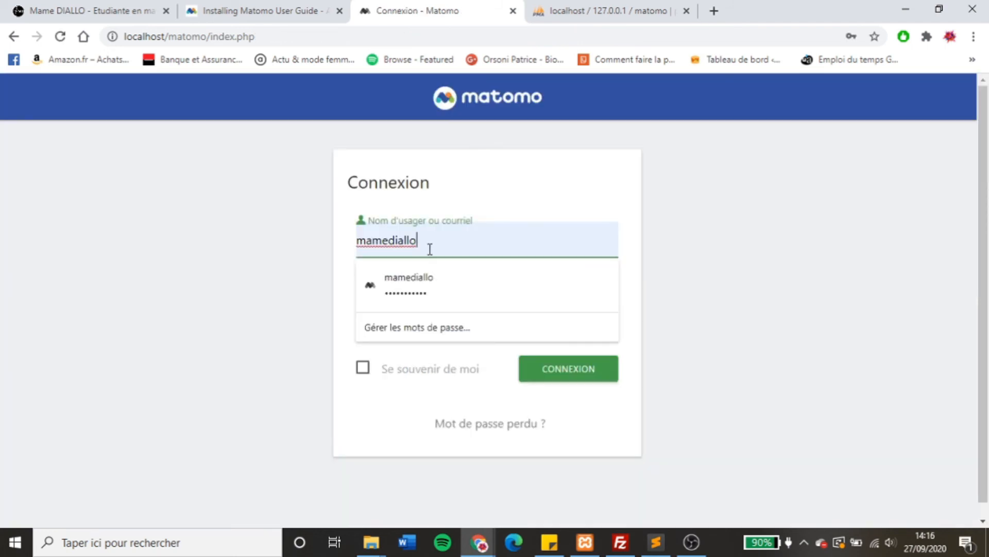
{"action": "double_click", "coordinate": [459, 315]}
{"action": "key", "text": "BackSpace"}
{"action": "type", "text": "*******"}
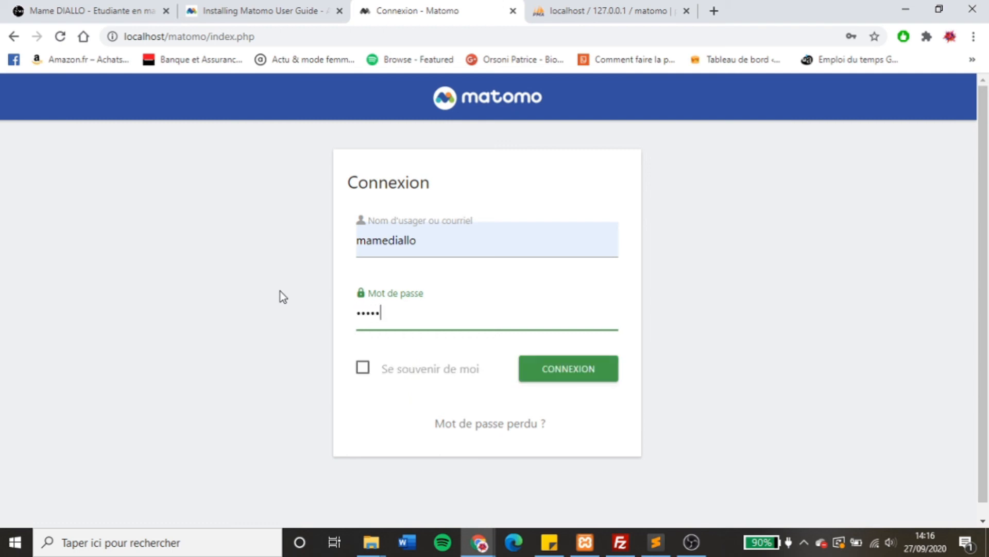
{"action": "key", "text": "Caps_Lock"}
{"action": "type", "text": "****"}
{"action": "key", "text": "Caps_Lock"}
{"action": "left_click", "coordinate": [365, 368]}
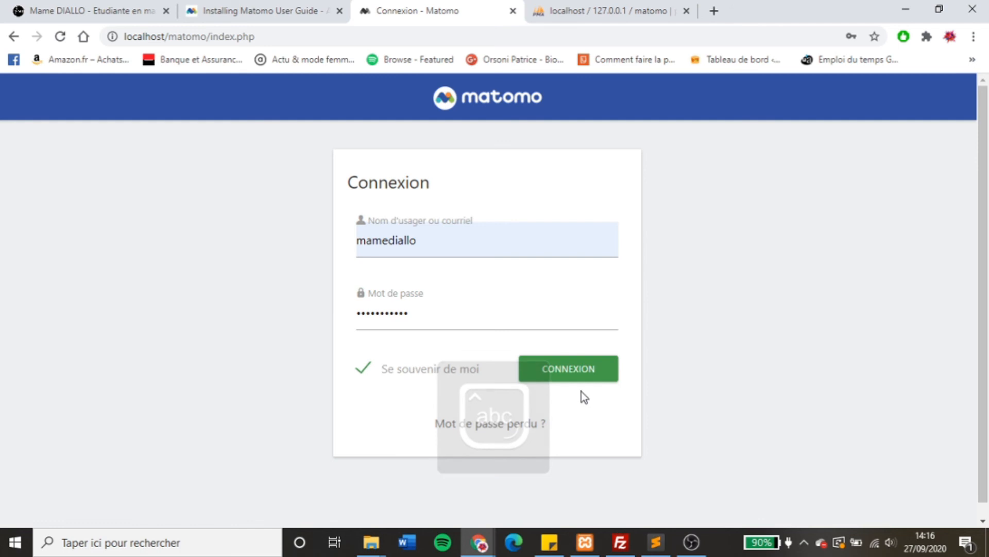
{"action": "left_click", "coordinate": [581, 371]}
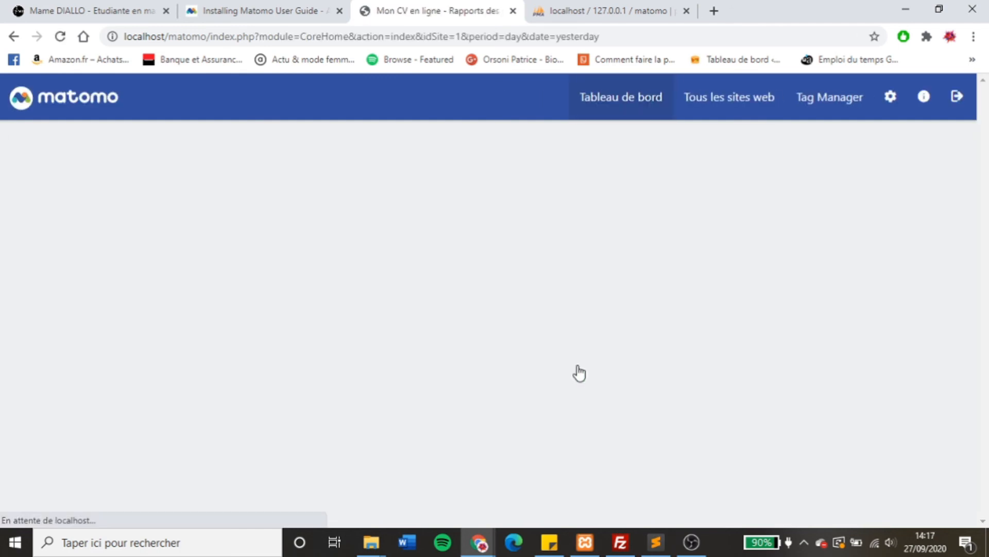
Step: Review the setup instructions for Mon CV en ligne, from the installation guides to the JavaScript tracking code
{"action": "scroll", "coordinate": [638, 293], "scroll_direction": "down", "scroll_amount": 4}
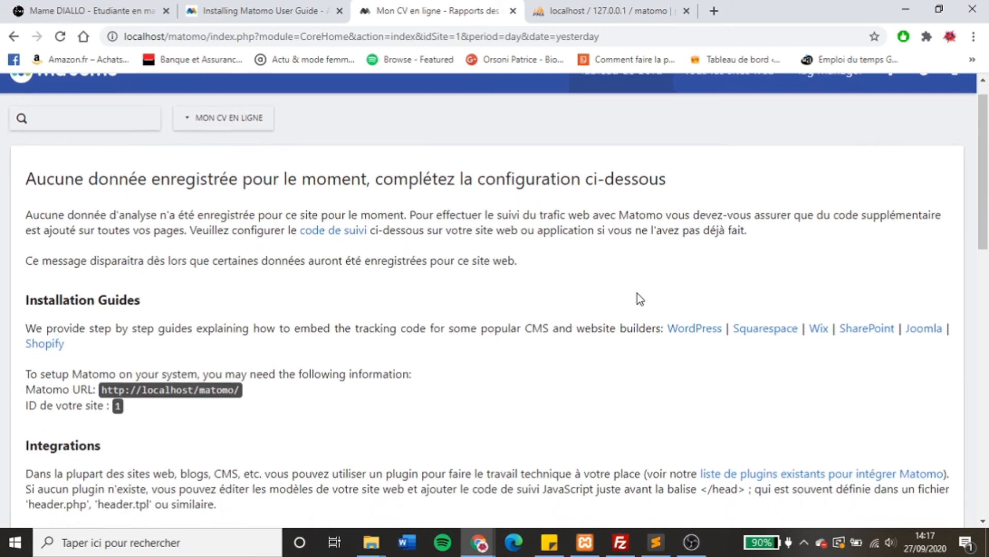
{"action": "scroll", "coordinate": [638, 292], "scroll_direction": "down", "scroll_amount": 15}
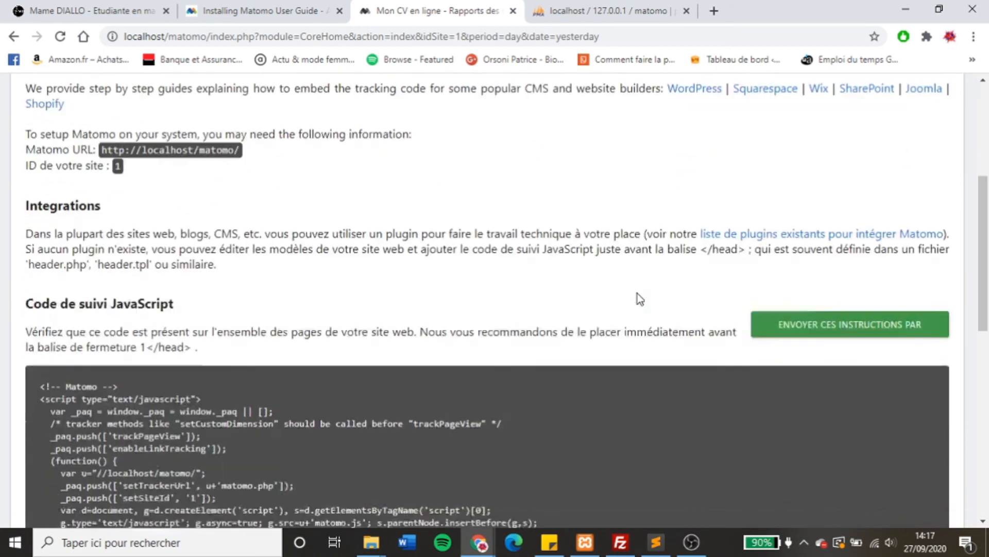
{"action": "scroll", "coordinate": [638, 293], "scroll_direction": "up", "scroll_amount": 19}
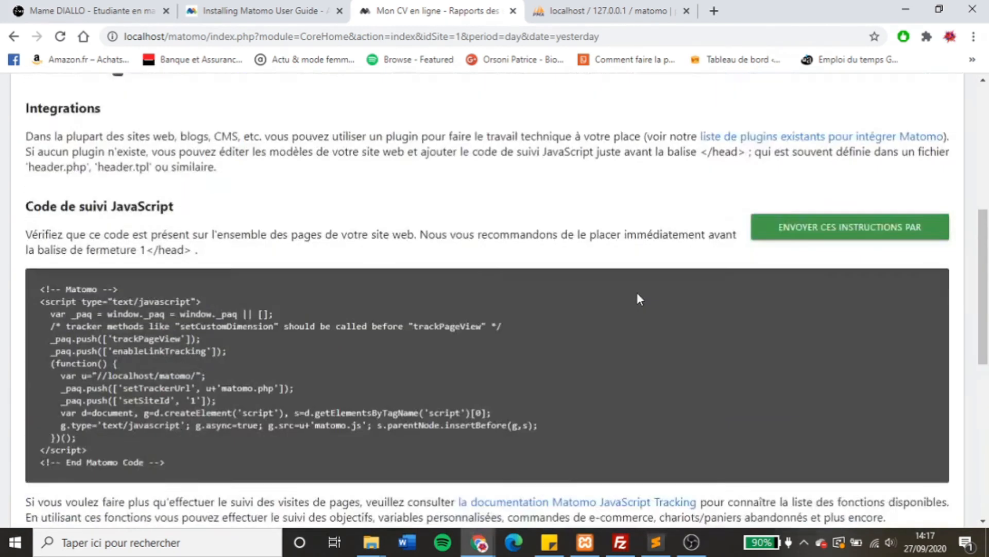
Step: Reload the online CV website and browse through its sections to generate a visit
{"action": "left_click", "coordinate": [135, 7]}
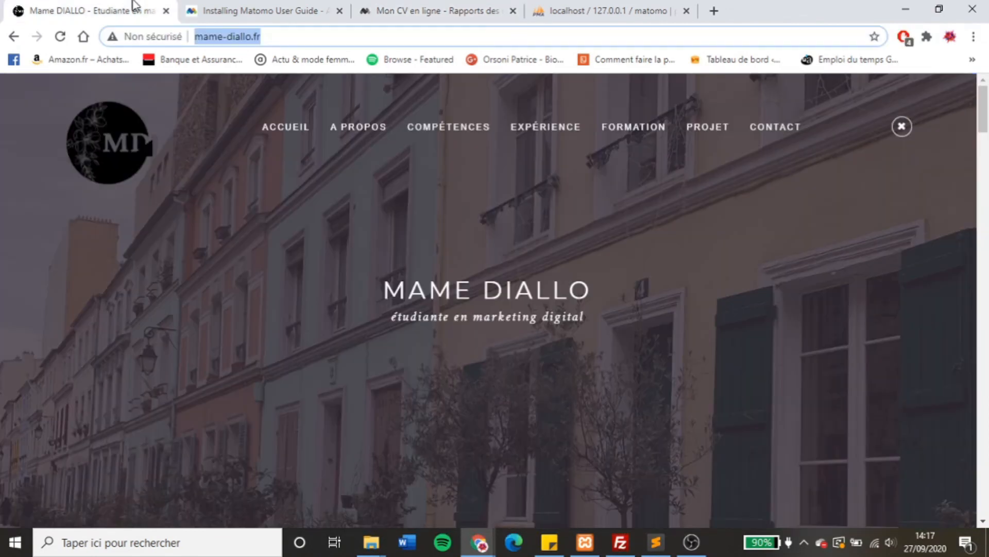
{"action": "left_click", "coordinate": [60, 36]}
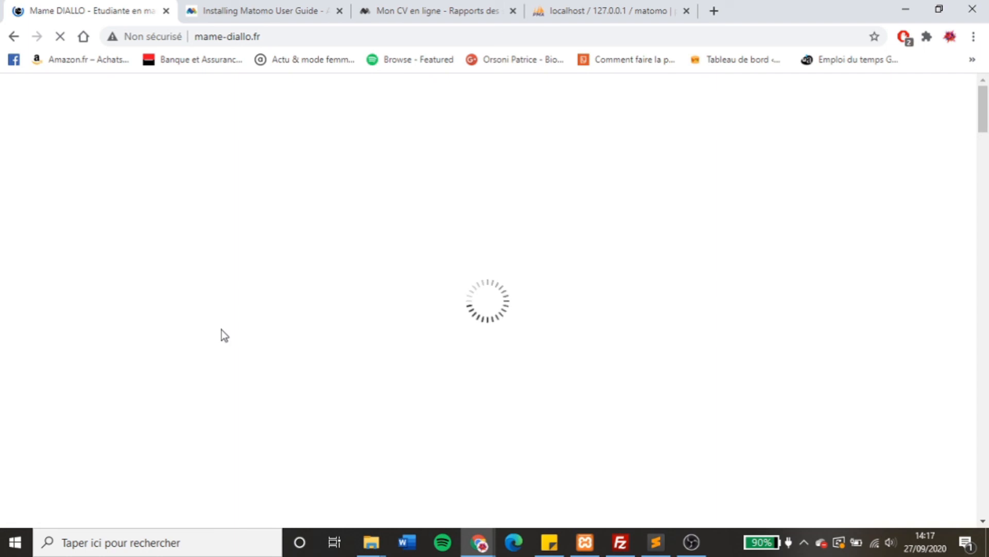
{"action": "scroll", "coordinate": [221, 328], "scroll_direction": "down", "scroll_amount": 20}
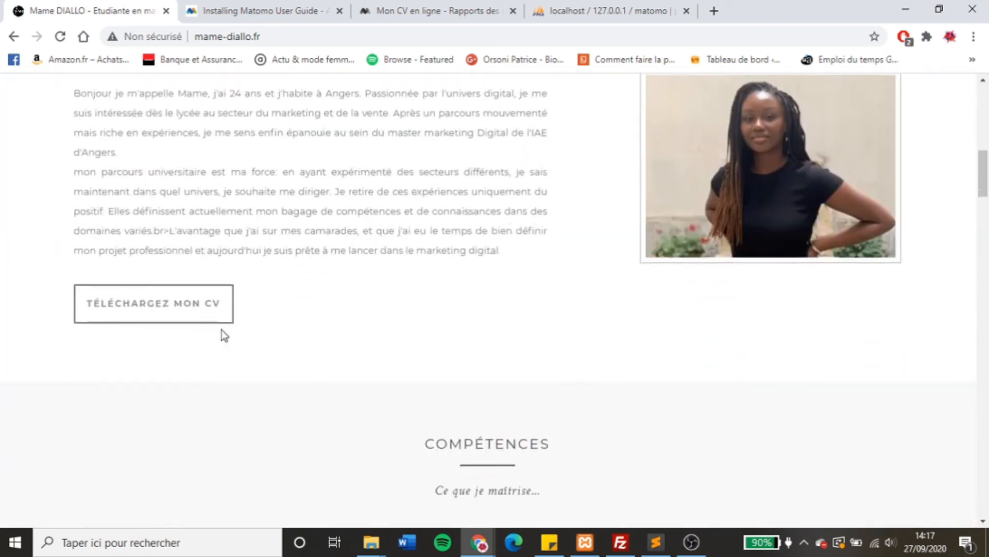
{"action": "scroll", "coordinate": [222, 329], "scroll_direction": "down", "scroll_amount": 3}
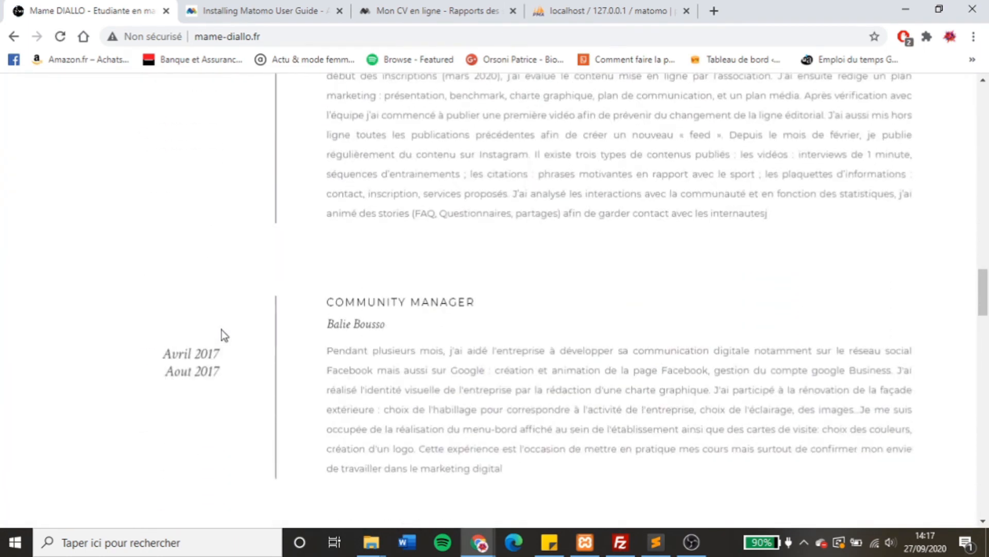
{"action": "scroll", "coordinate": [222, 330], "scroll_direction": "up", "scroll_amount": 15}
Step: Return to Matomo, reload the Mon CV en ligne page and review the dashboard widgets, including the real-time visits
{"action": "left_click", "coordinate": [404, 11]}
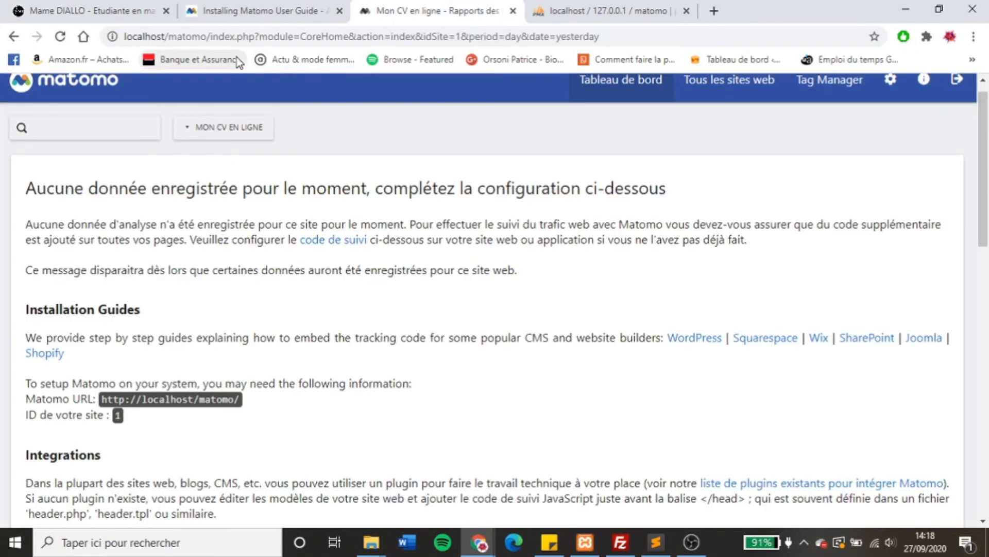
{"action": "left_click", "coordinate": [60, 37]}
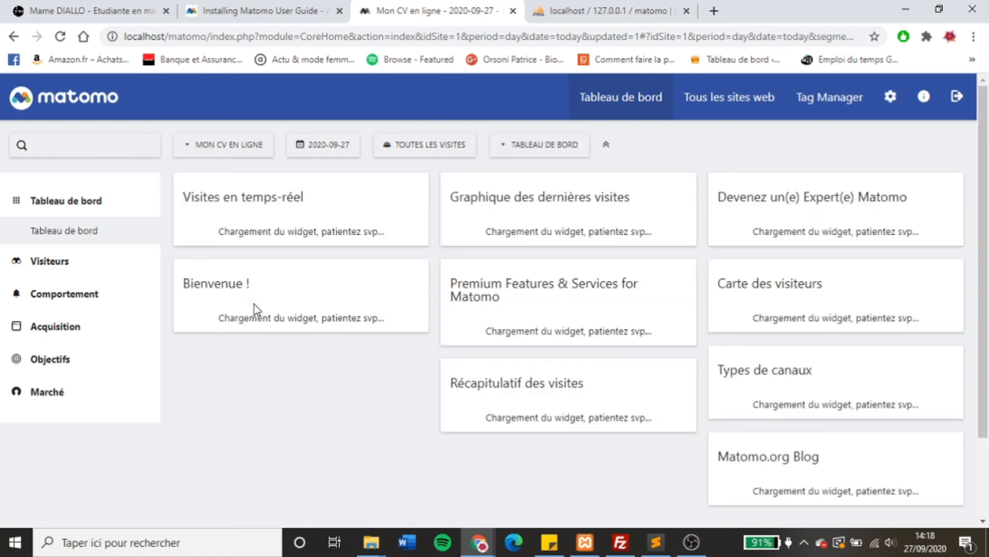
{"action": "scroll", "coordinate": [575, 302], "scroll_direction": "down", "scroll_amount": 3}
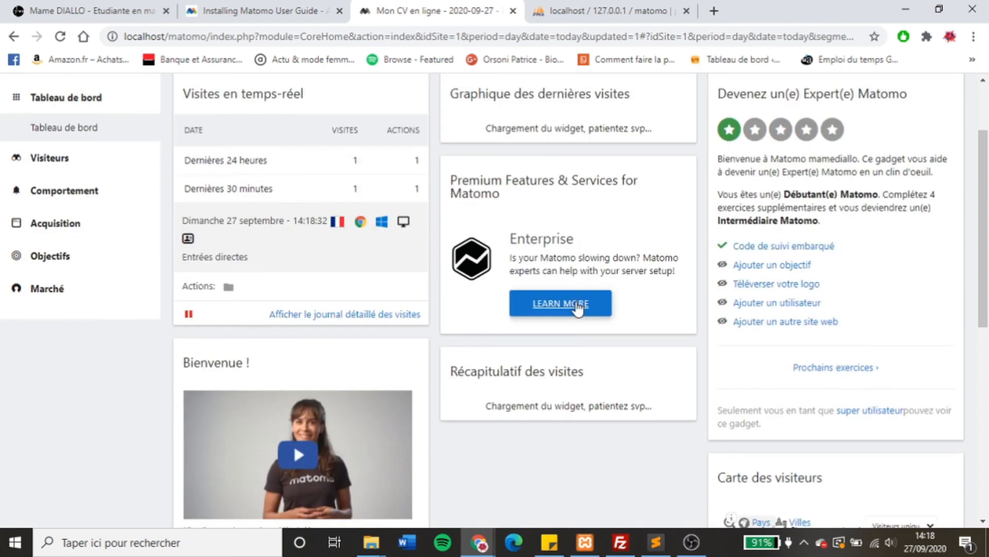
{"action": "scroll", "coordinate": [577, 309], "scroll_direction": "down", "scroll_amount": 3}
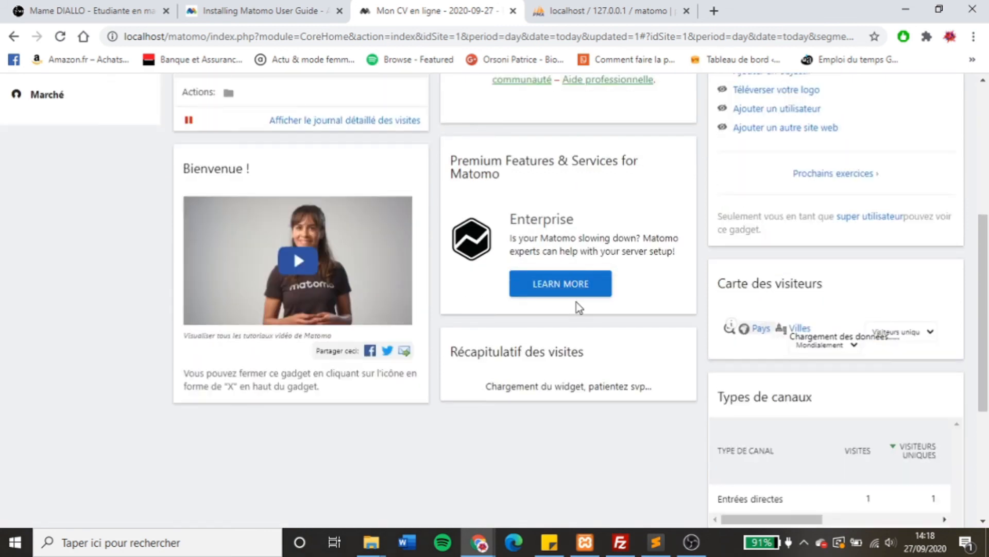
Step: Open the Récapitulatif report of Visiteurs and examine the visit graph's values for 26 and 27 September 2020
{"action": "left_click", "coordinate": [85, 206]}
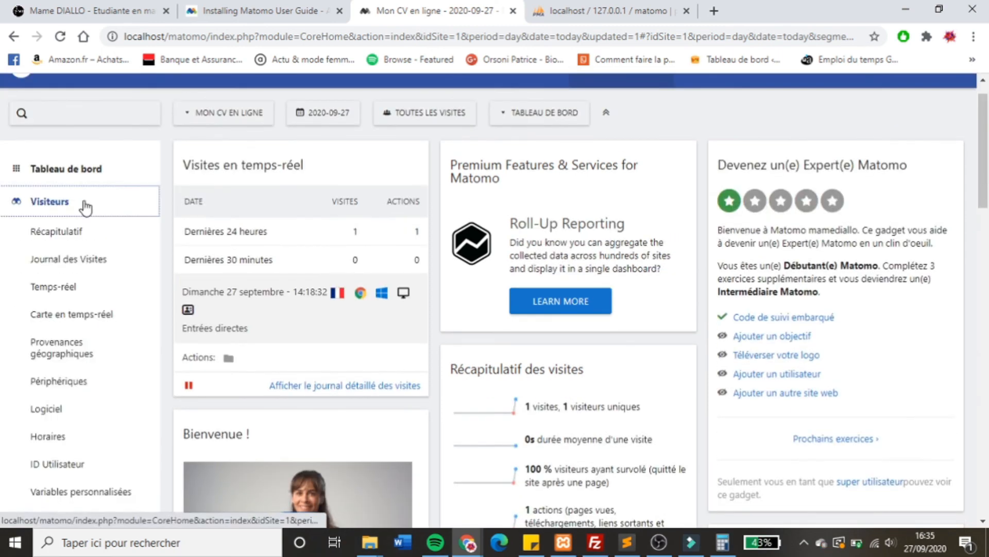
{"action": "left_click", "coordinate": [62, 237]}
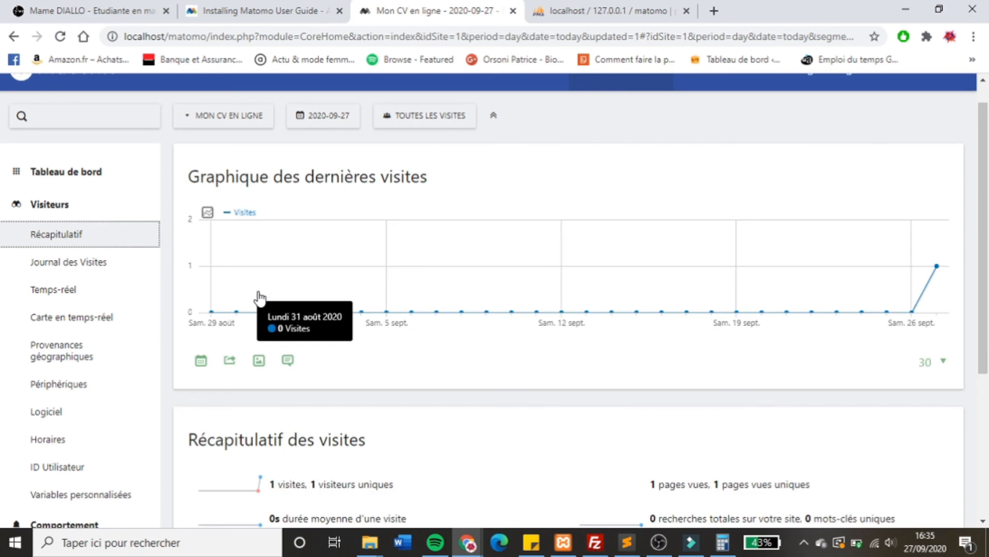
{"action": "mouse_move", "coordinate": [911, 313]}
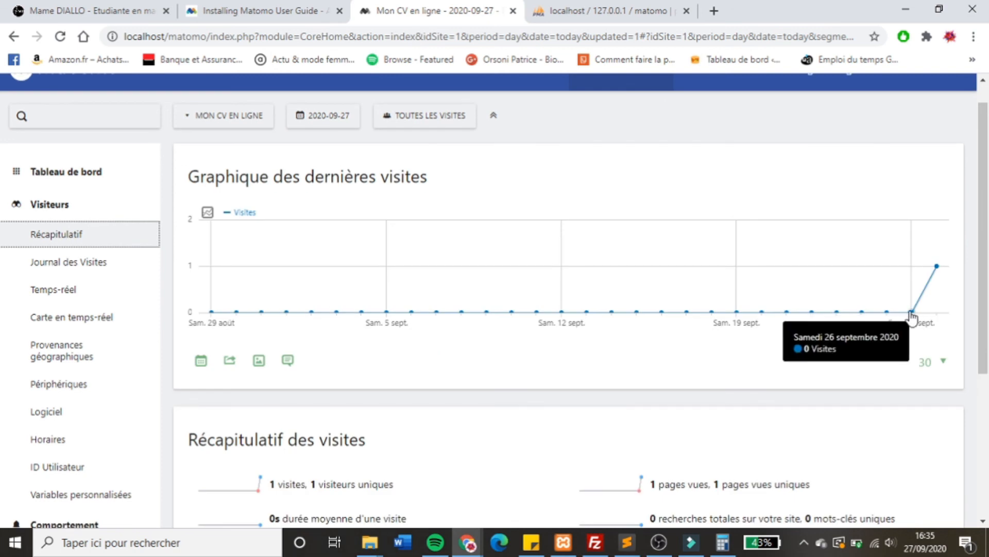
{"action": "mouse_move", "coordinate": [940, 270]}
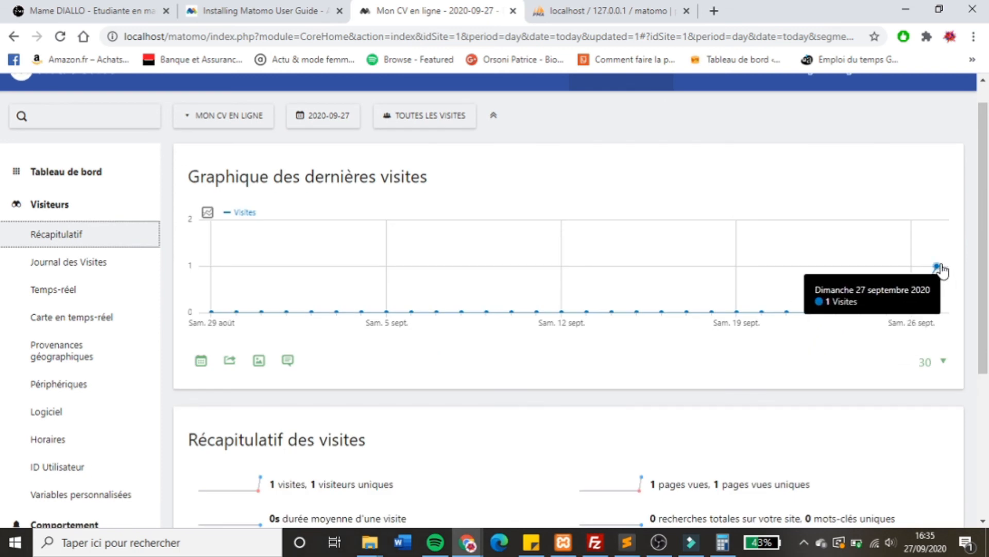